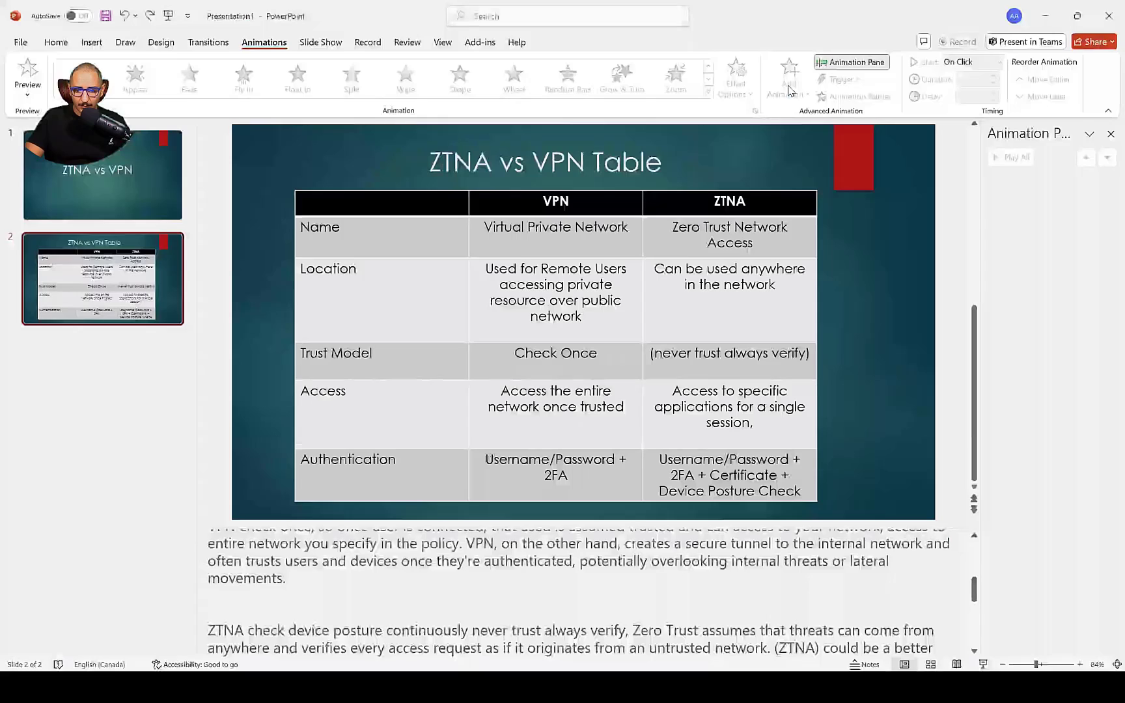
Switch to the EMS remote desktop and open Zero Trust Tags > Zero Trust Tagging Rules.
{"action": "key", "text": "alt+Tab"}
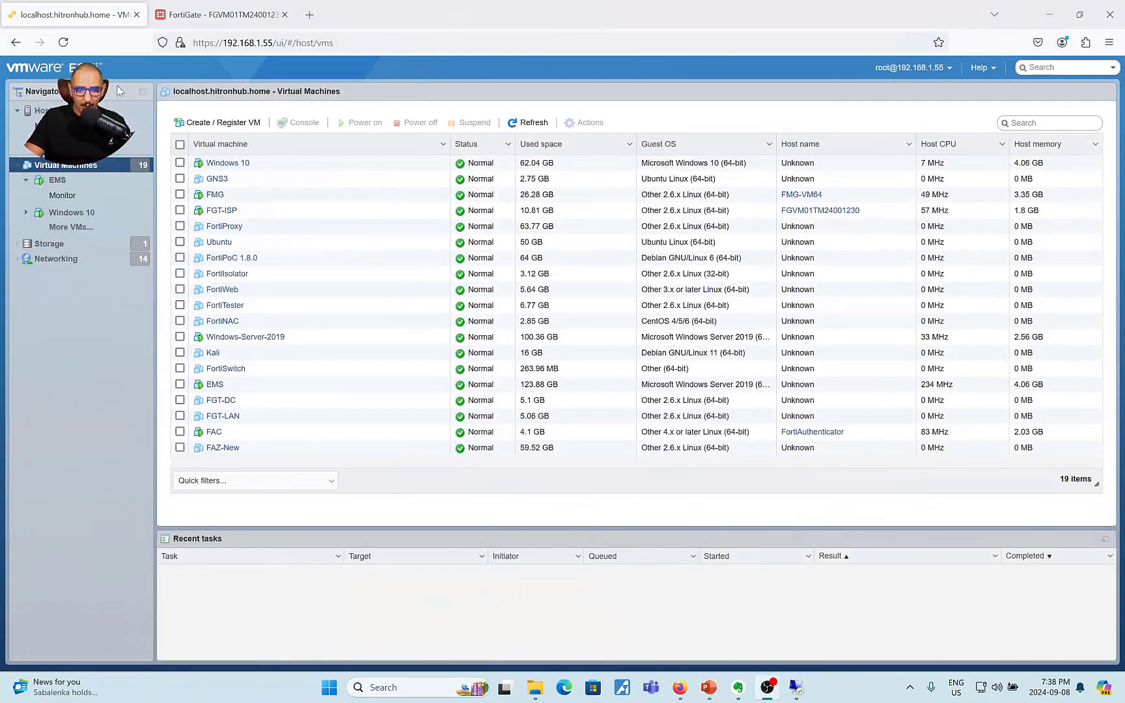
{"action": "left_click", "coordinate": [795, 694]}
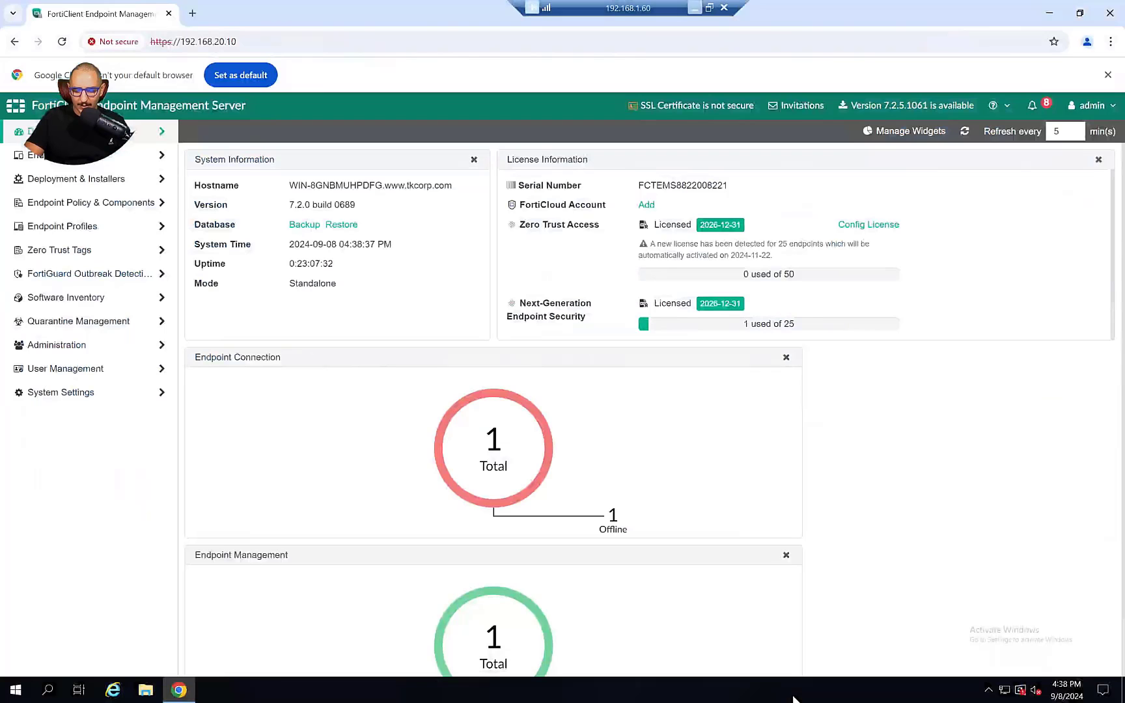
{"action": "left_click", "coordinate": [60, 252]}
{"action": "left_click", "coordinate": [59, 277]}
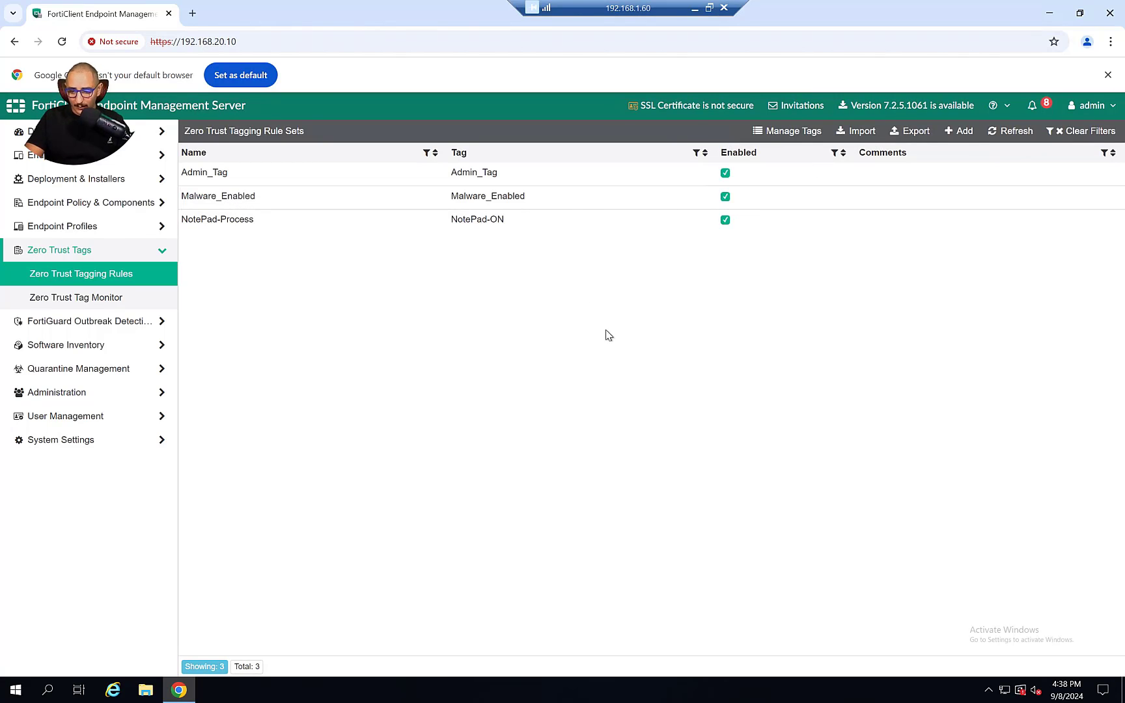
Preview the endpoint tags offered for a new tagging rule set, then return to the rule list.
{"action": "left_click", "coordinate": [955, 133]}
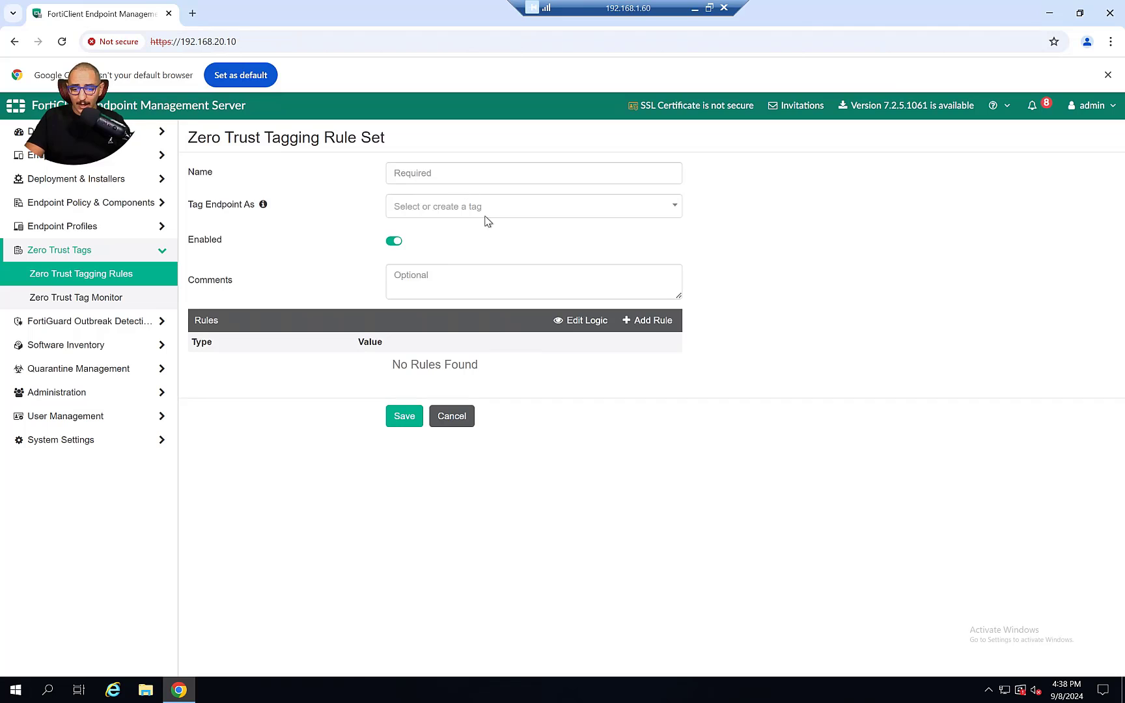
{"action": "left_click", "coordinate": [501, 206]}
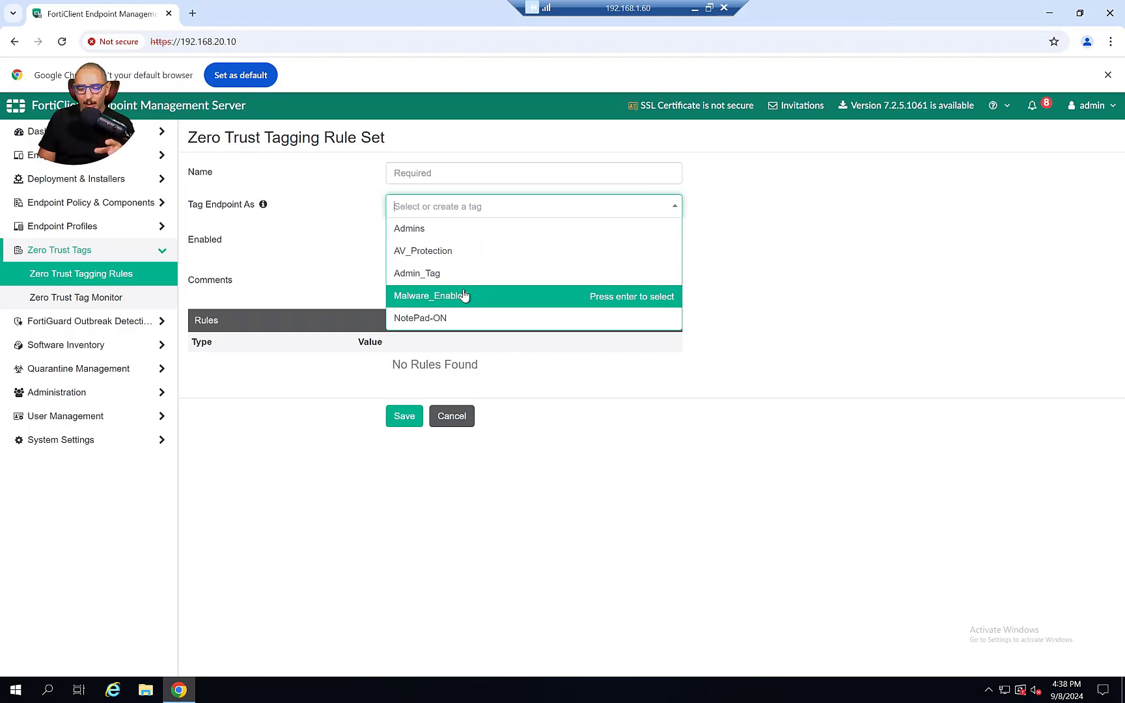
{"action": "left_click", "coordinate": [97, 273]}
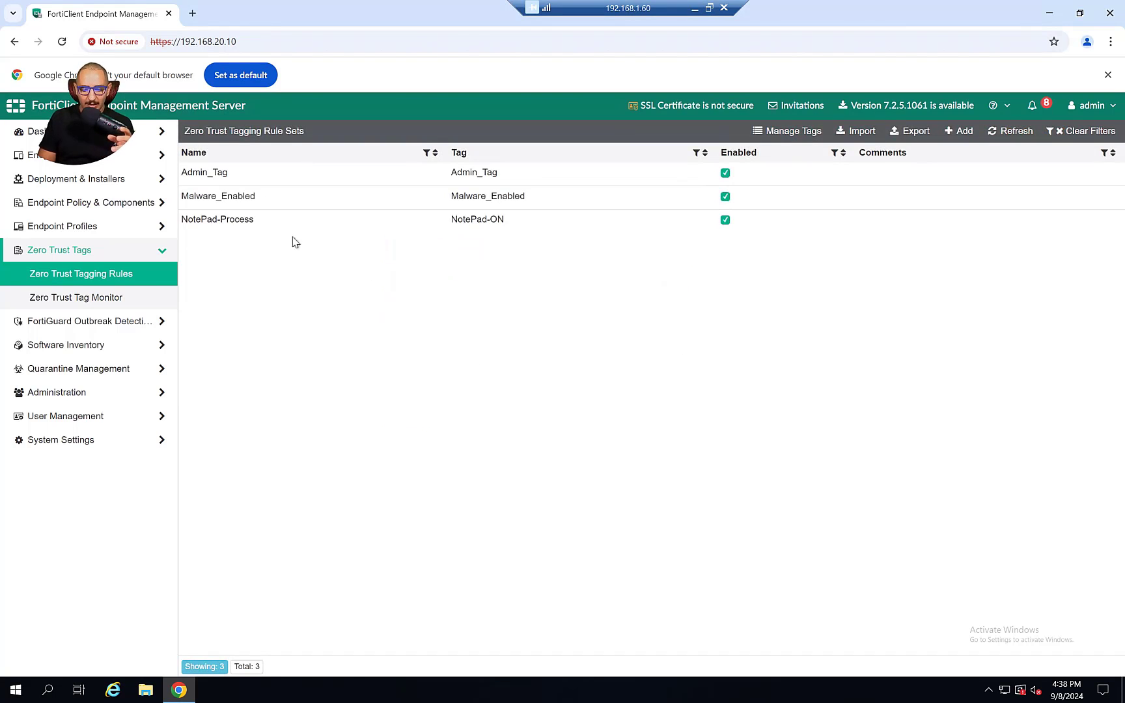
Edit the Malware_Enabled rule set and select its Windows AntiVirus Software rule.
{"action": "left_click", "coordinate": [256, 200]}
{"action": "left_click", "coordinate": [332, 130]}
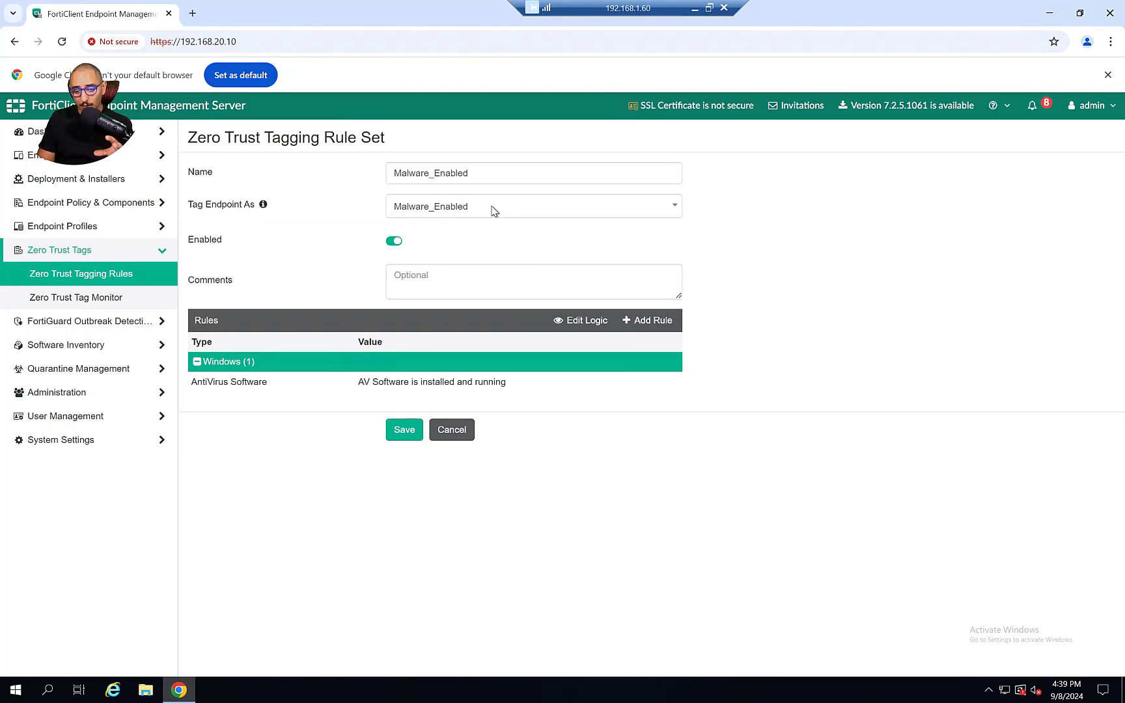
{"action": "left_click", "coordinate": [462, 365]}
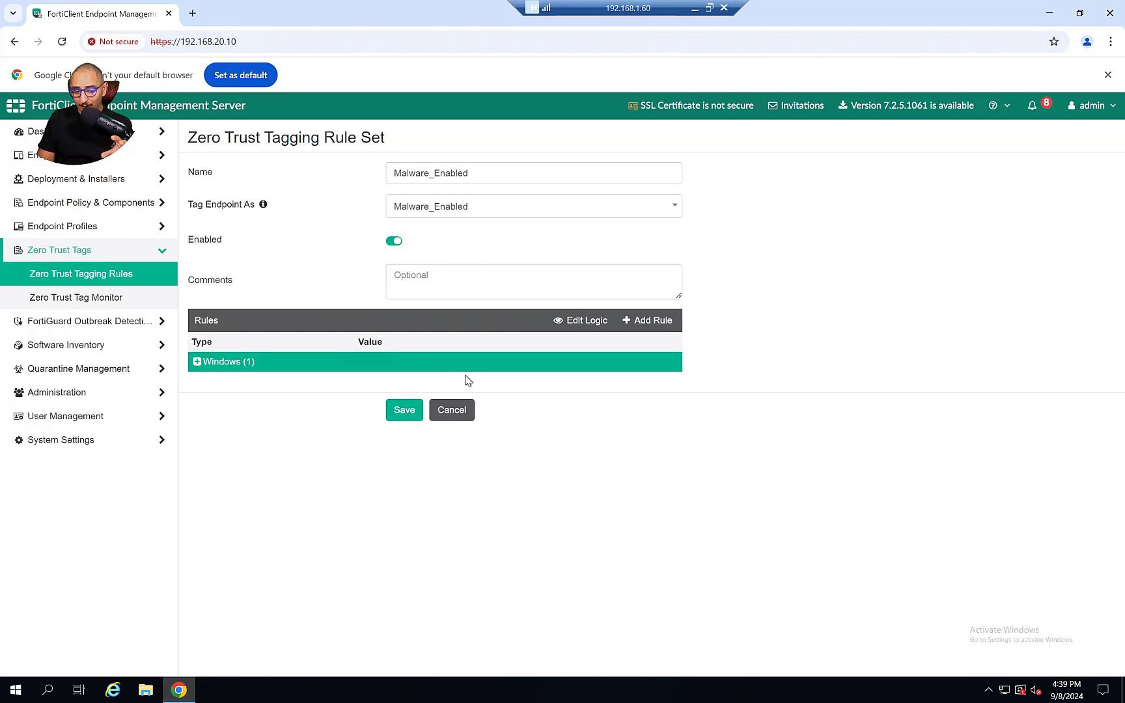
{"action": "left_click", "coordinate": [461, 366]}
{"action": "left_click", "coordinate": [463, 383]}
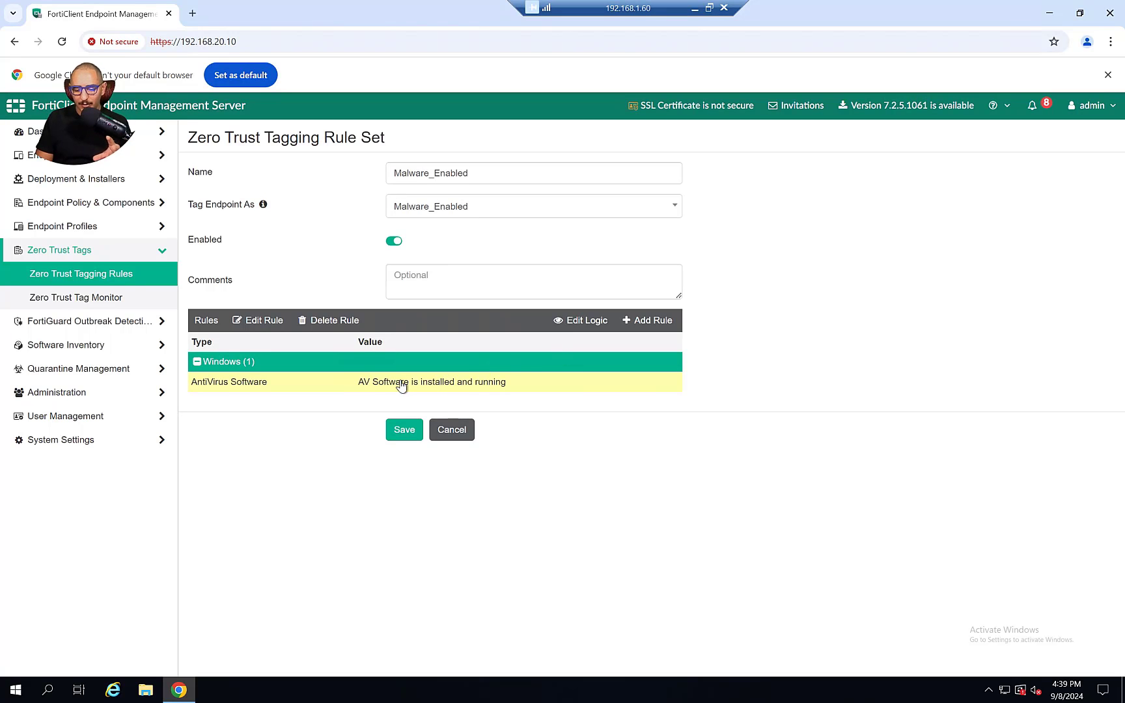
Open the antivirus rule's edit dialog and view the Rule Type options, keeping AntiVirus Software.
{"action": "left_click", "coordinate": [261, 323]}
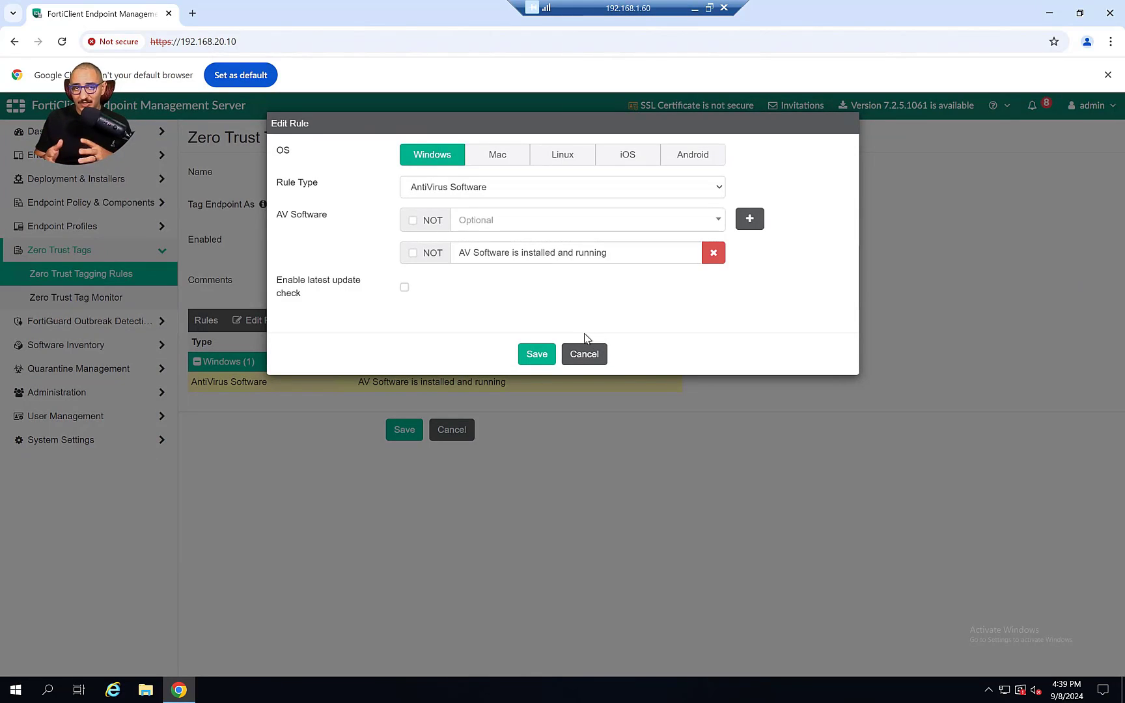
{"action": "left_click", "coordinate": [661, 190]}
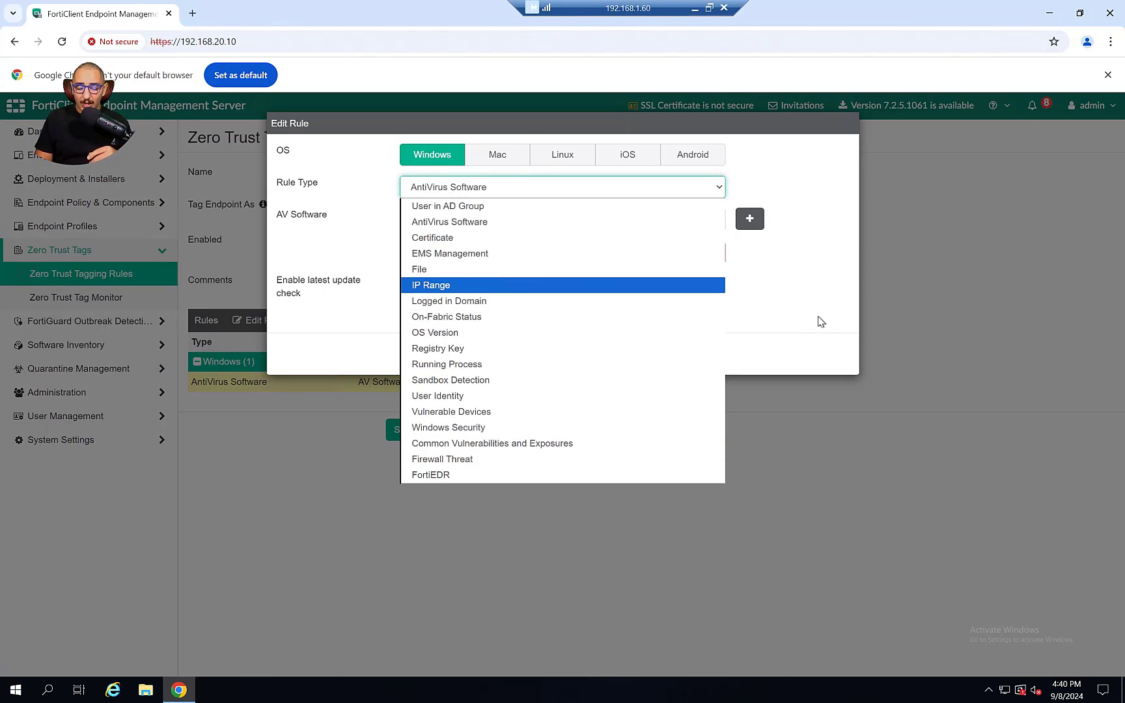
{"action": "left_click", "coordinate": [799, 325]}
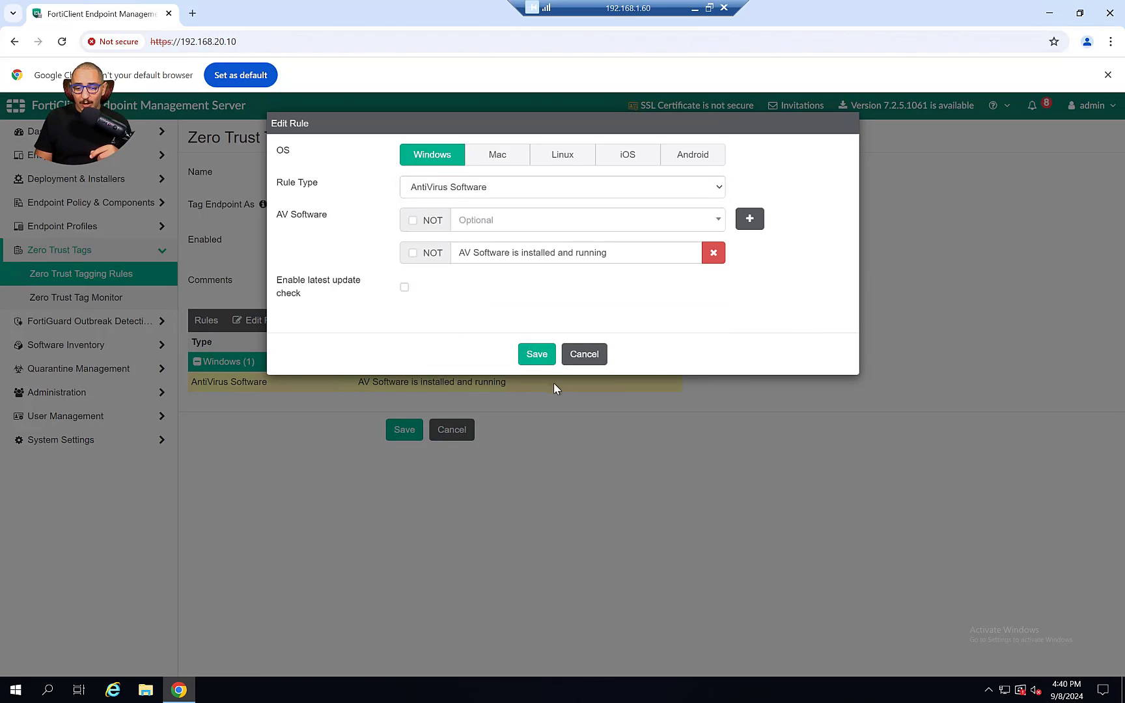
Cancel the rule dialog, inspect Admin_Tag's Admins AD-group rule, then minimize the remote desktop.
{"action": "left_click", "coordinate": [606, 358]}
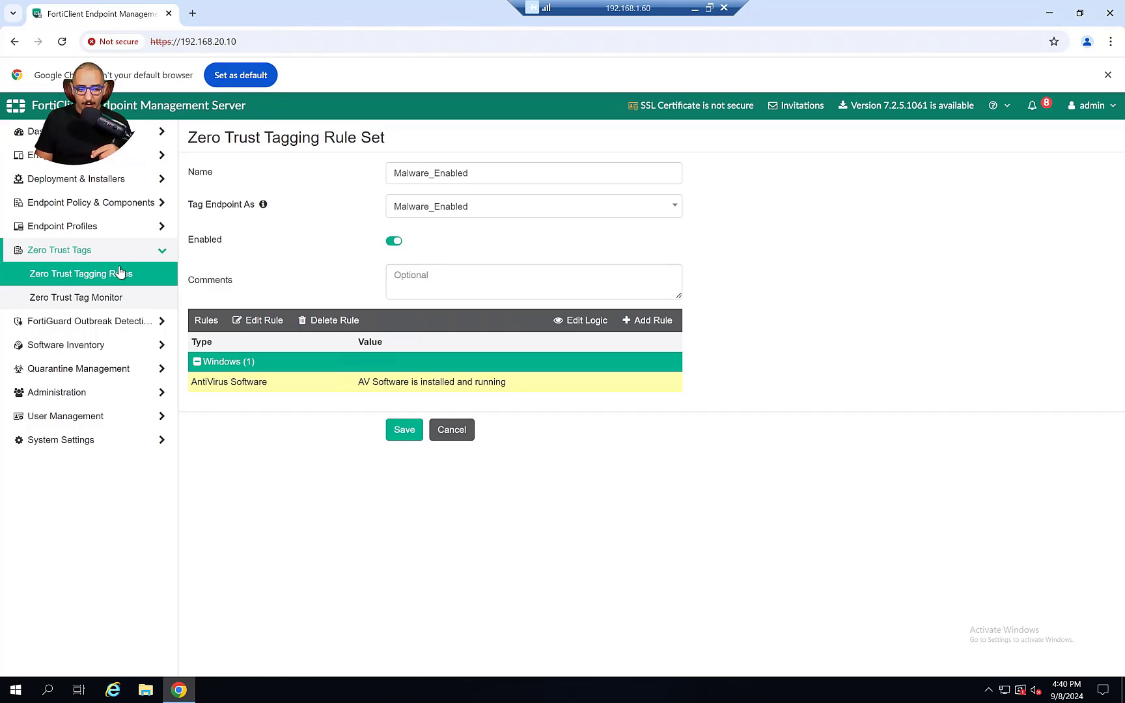
{"action": "left_click", "coordinate": [119, 271]}
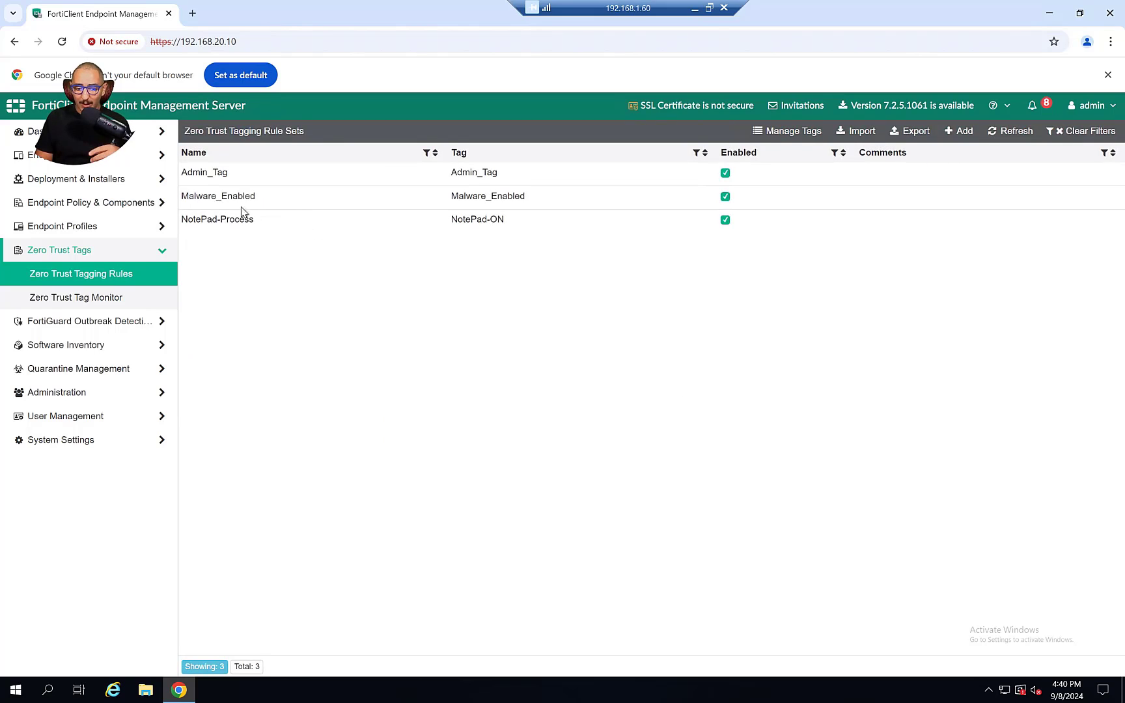
{"action": "left_click", "coordinate": [225, 178]}
{"action": "left_click", "coordinate": [332, 131]}
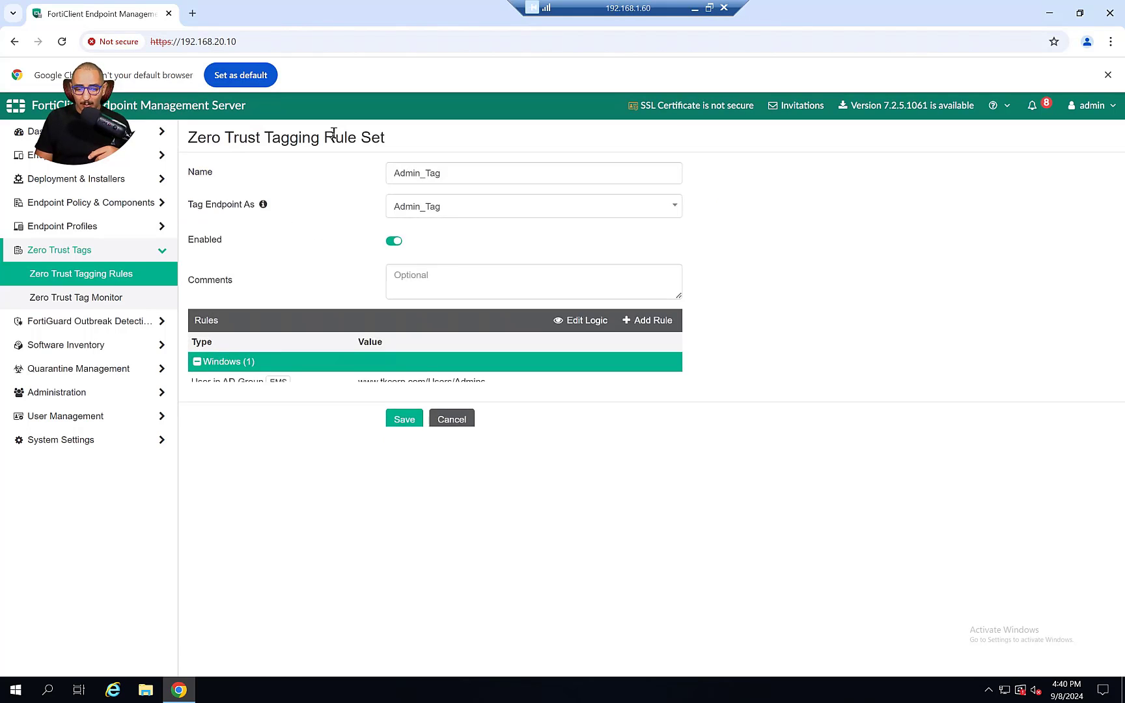
{"action": "left_click", "coordinate": [391, 382]}
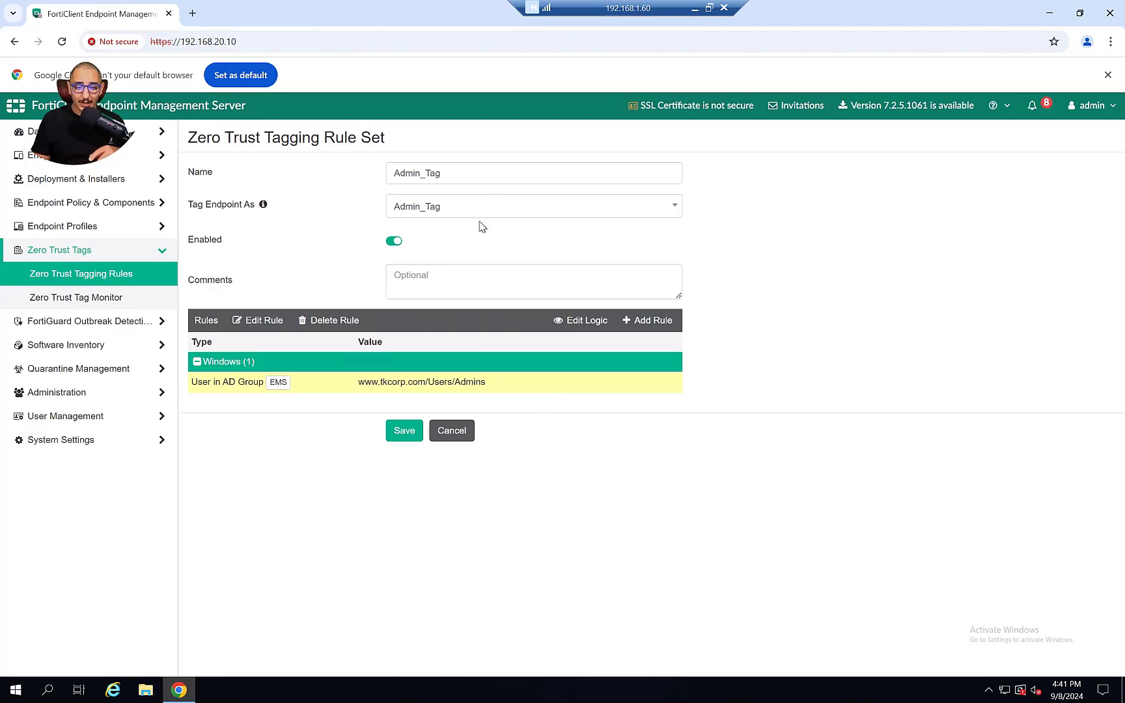
{"action": "left_click", "coordinate": [695, 7]}
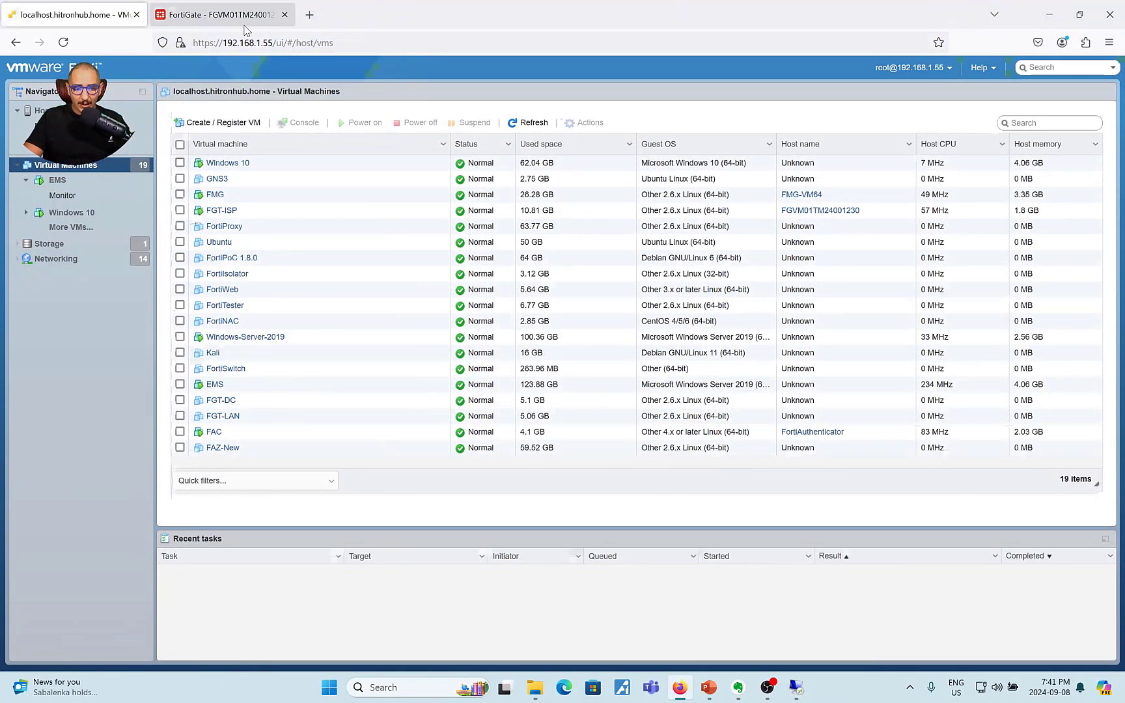
Edit FortiGate policy 9 (WebServer-Access) and check that it requires the Malware_Enabled and Admin_Tag posture tags.
{"action": "left_click", "coordinate": [215, 14]}
{"action": "left_click", "coordinate": [72, 364]}
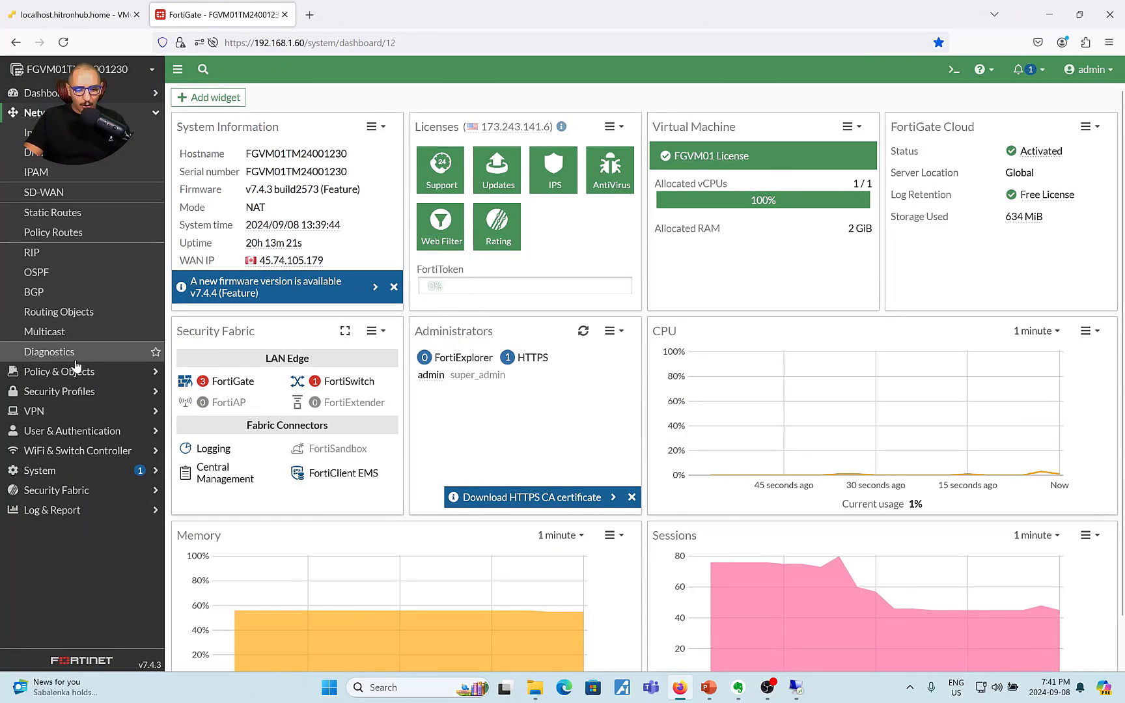
{"action": "left_click", "coordinate": [65, 369]}
{"action": "left_click", "coordinate": [98, 153]}
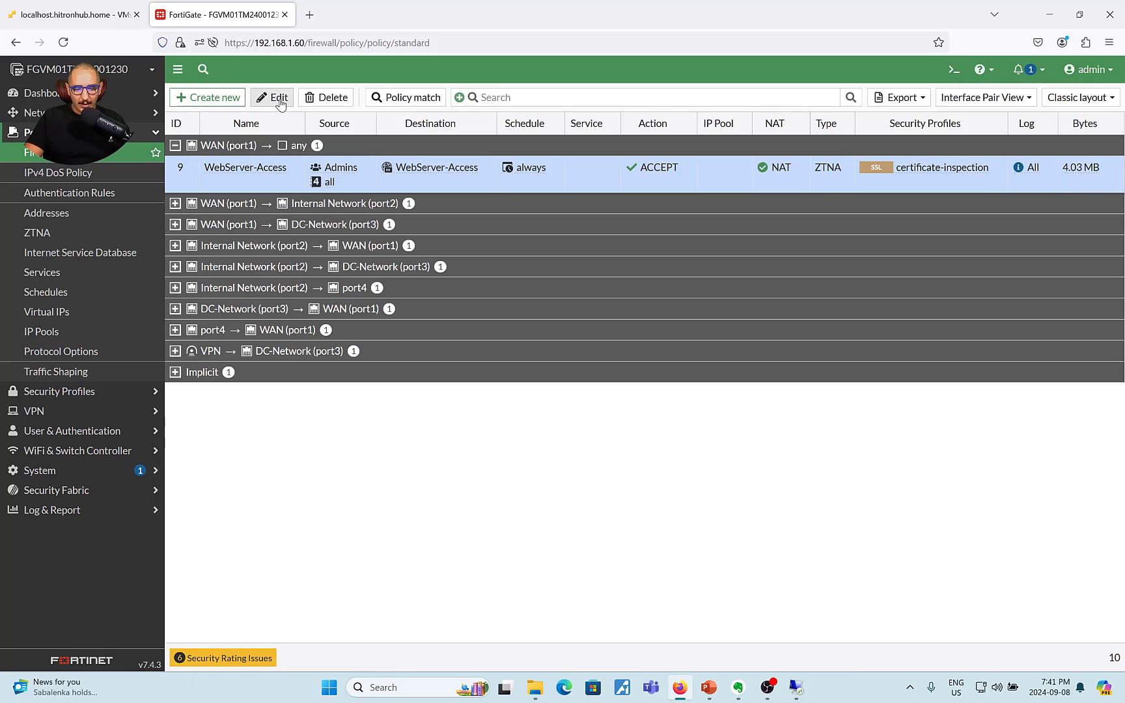
{"action": "left_click", "coordinate": [275, 98]}
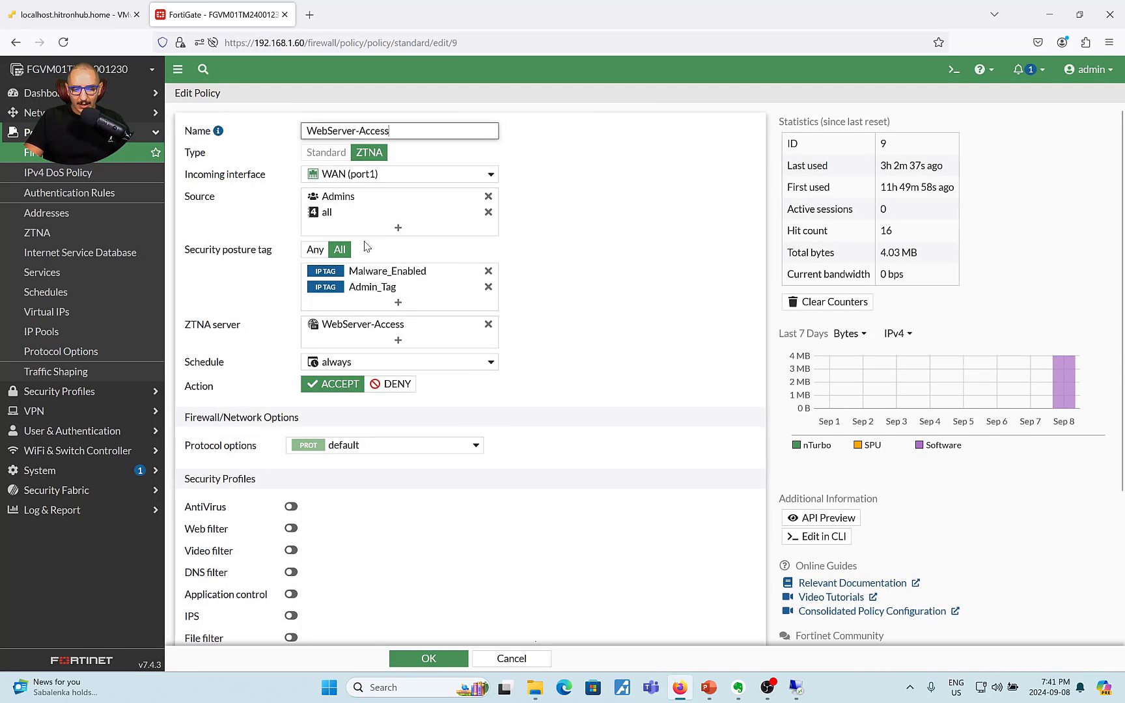
{"action": "mouse_move", "coordinate": [387, 271]}
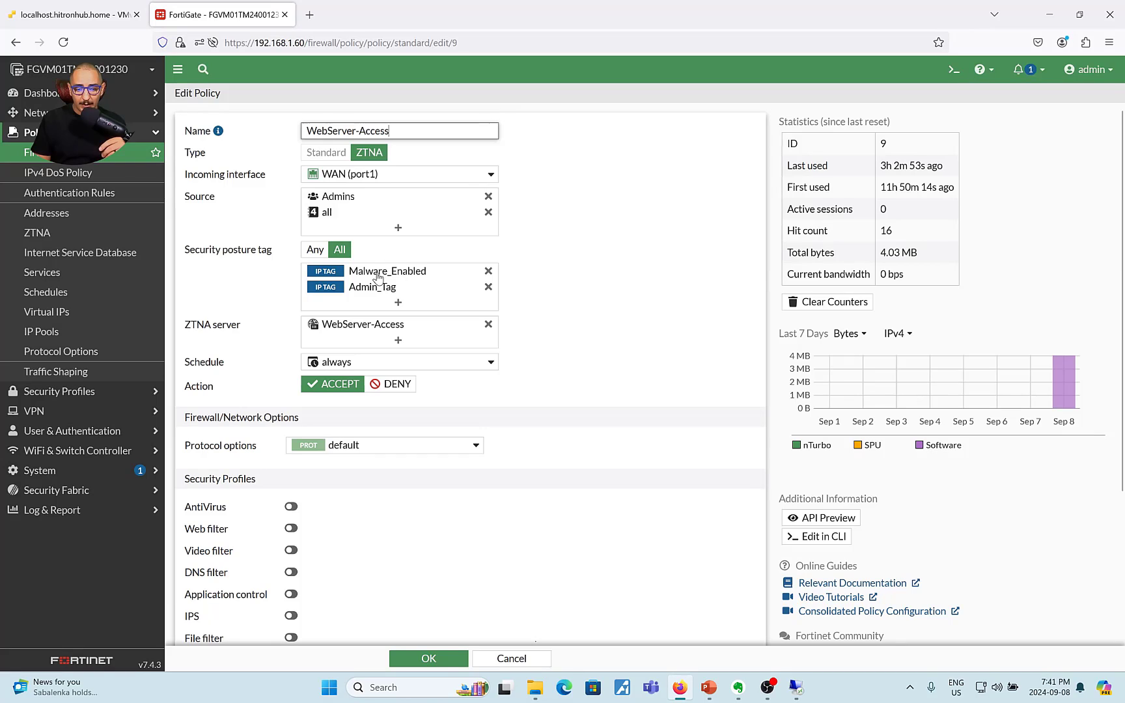
{"action": "left_click", "coordinate": [394, 302]}
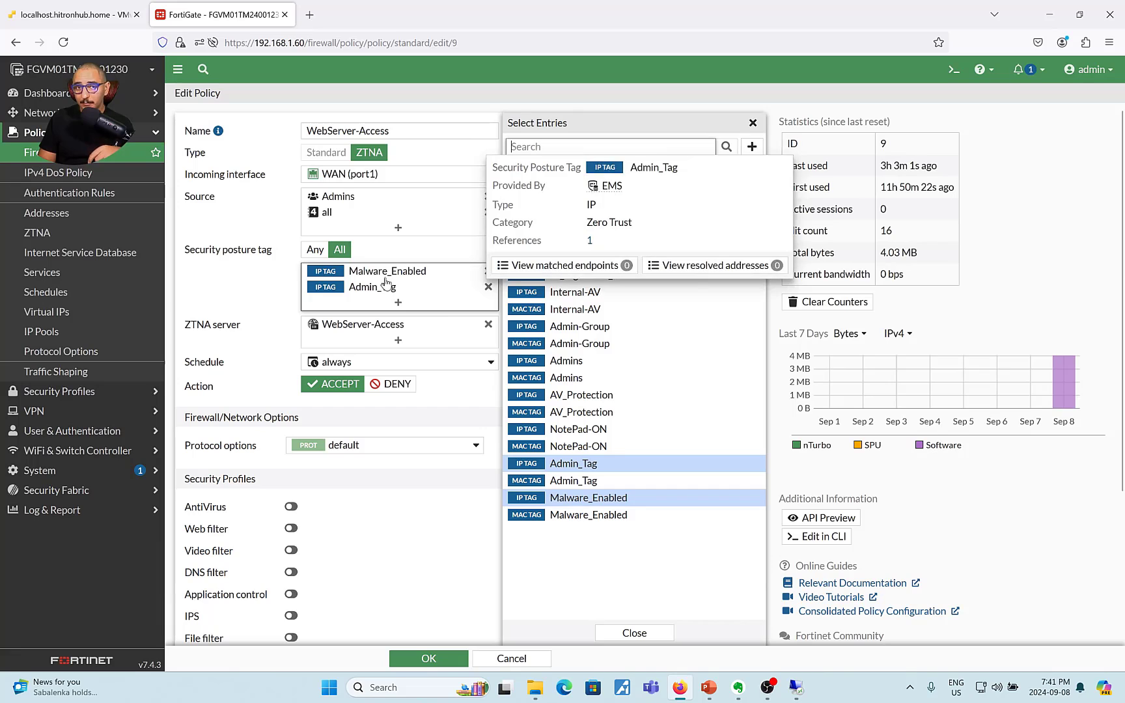
{"action": "left_click", "coordinate": [258, 289]}
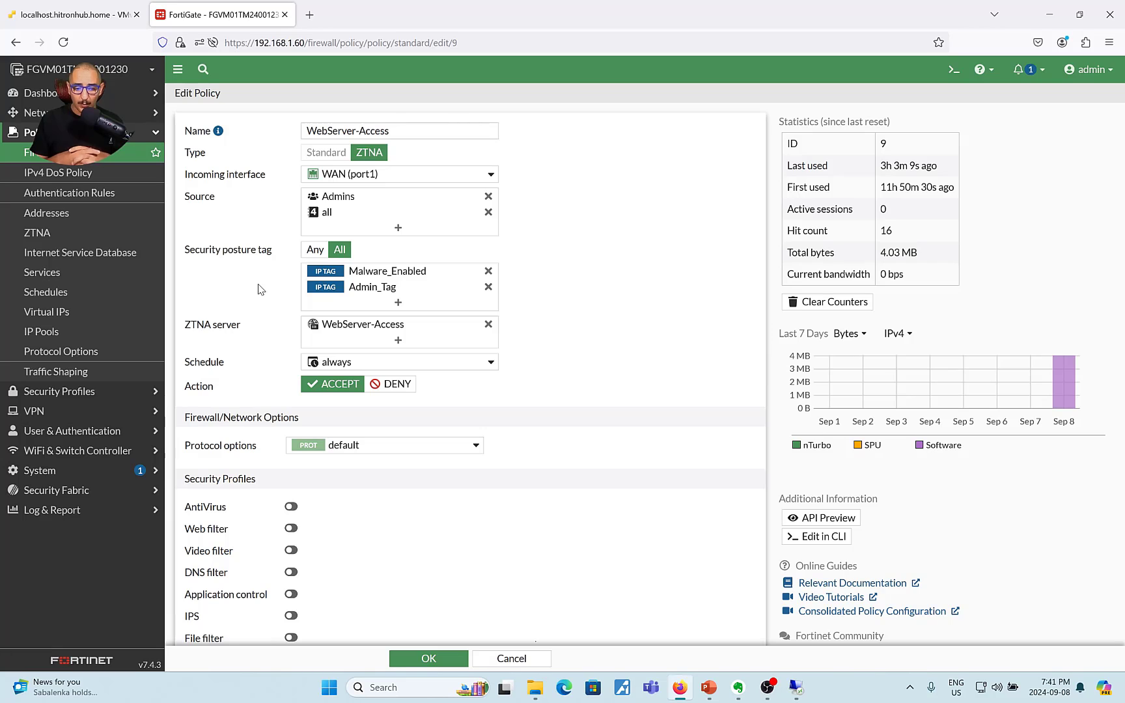
Open the Windows 10 virtual machine's console from the ESXi VM list.
{"action": "left_click", "coordinate": [75, 15]}
{"action": "left_click", "coordinate": [228, 163]}
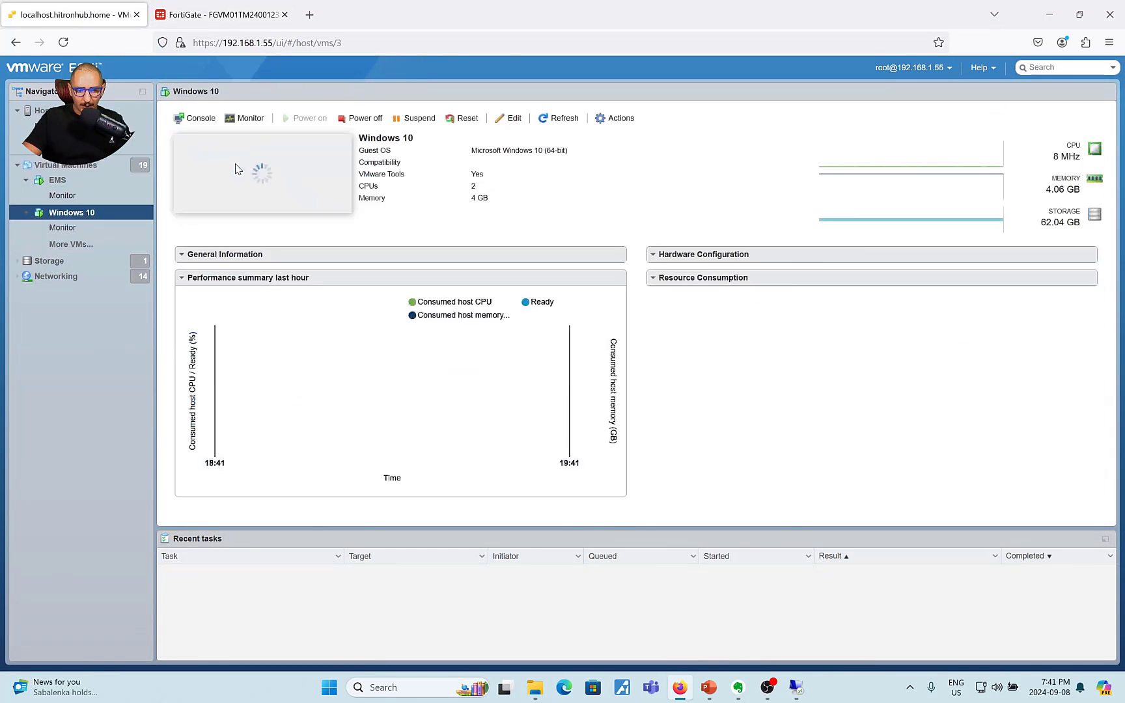
{"action": "left_click", "coordinate": [311, 192]}
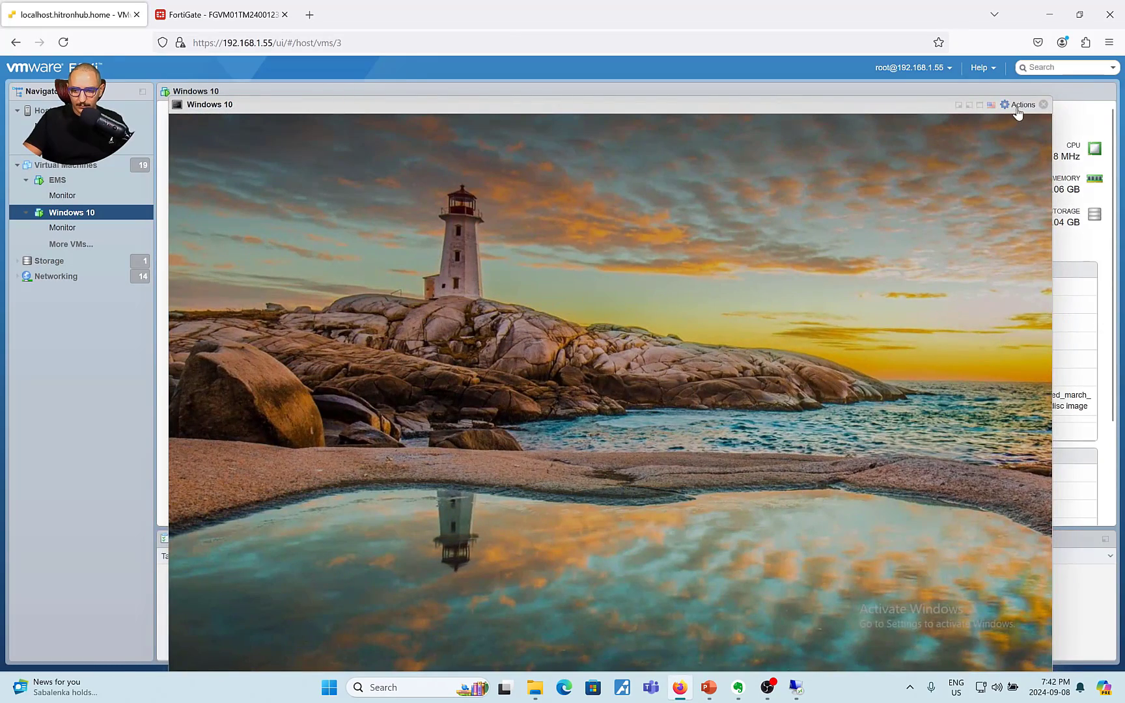
Sign in with Ctrl-Alt-Delete and the password, then launch Chrome and FortiClient.
{"action": "left_click", "coordinate": [1019, 104]}
{"action": "mouse_move", "coordinate": [1023, 215]}
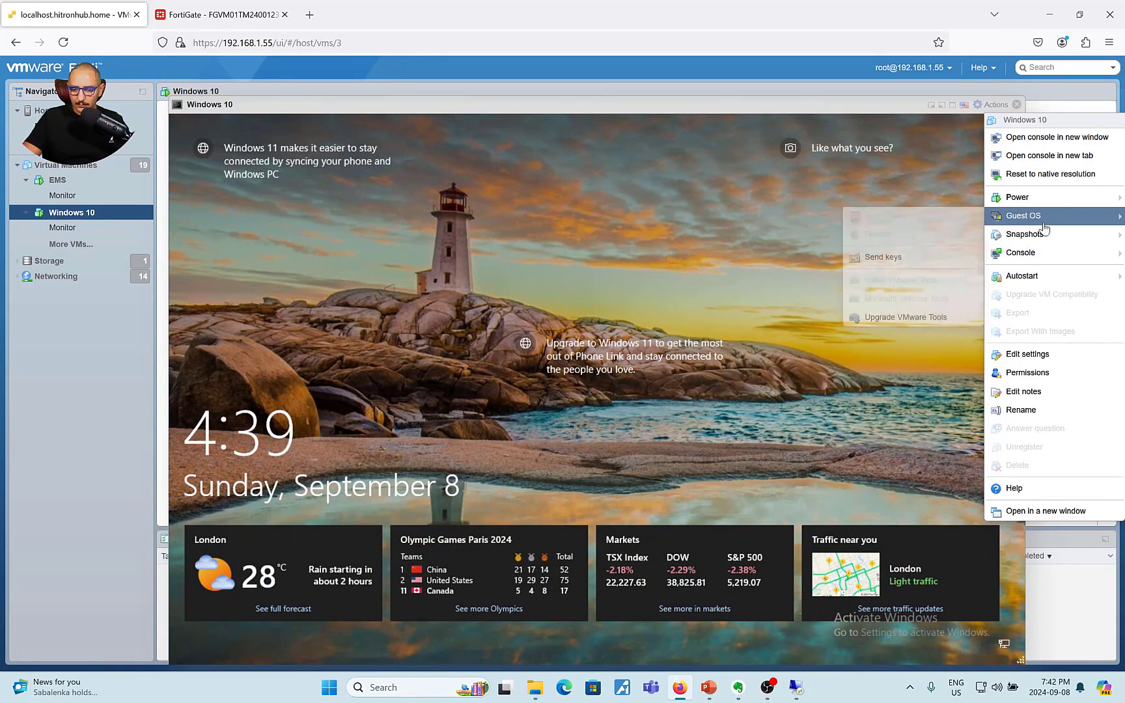
{"action": "mouse_move", "coordinate": [882, 256]}
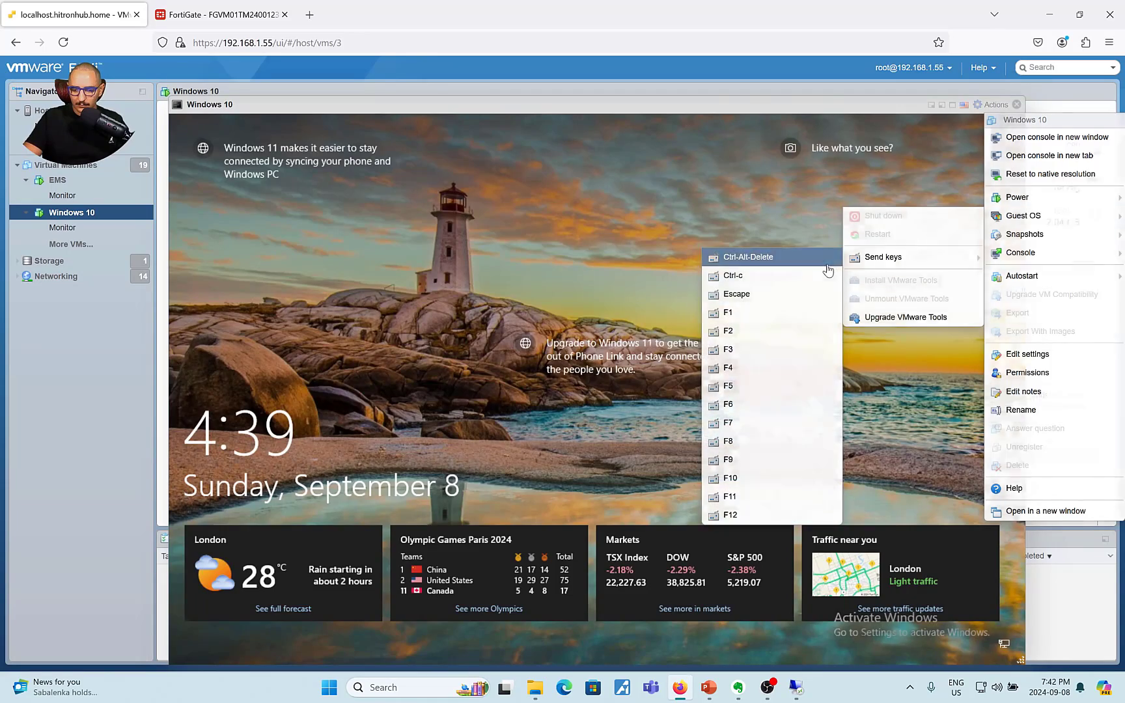
{"action": "left_click", "coordinate": [826, 258]}
{"action": "type", "text": "•••"}
{"action": "key", "text": "Return"}
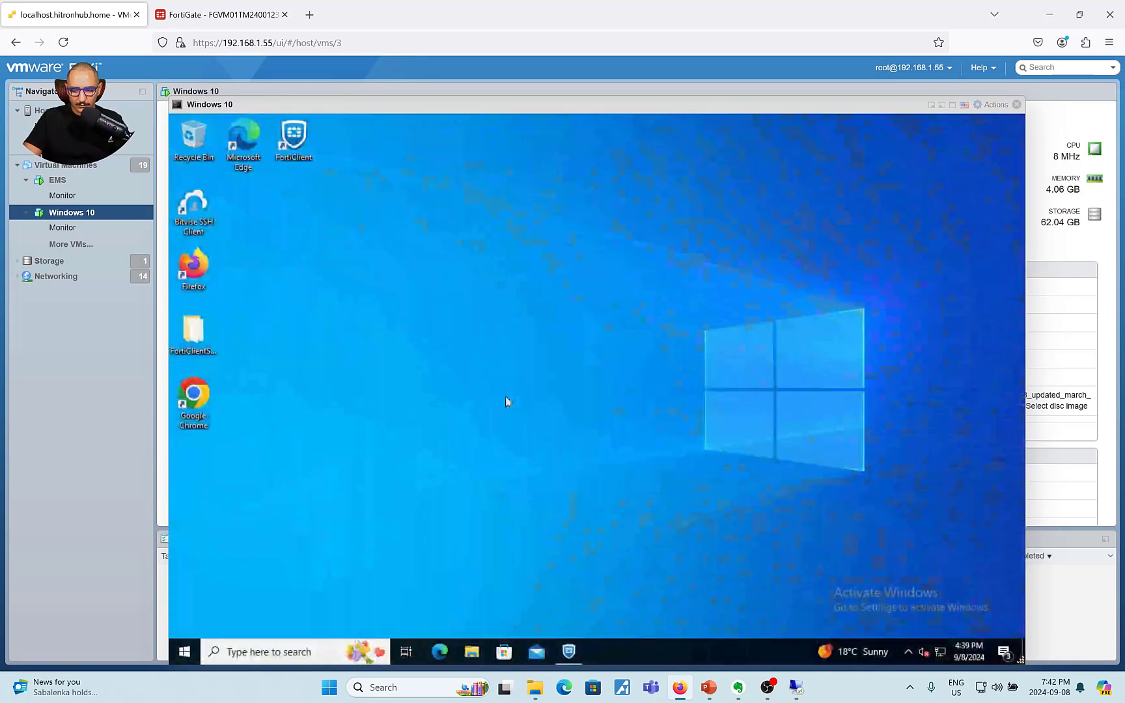
{"action": "double_click", "coordinate": [193, 394]}
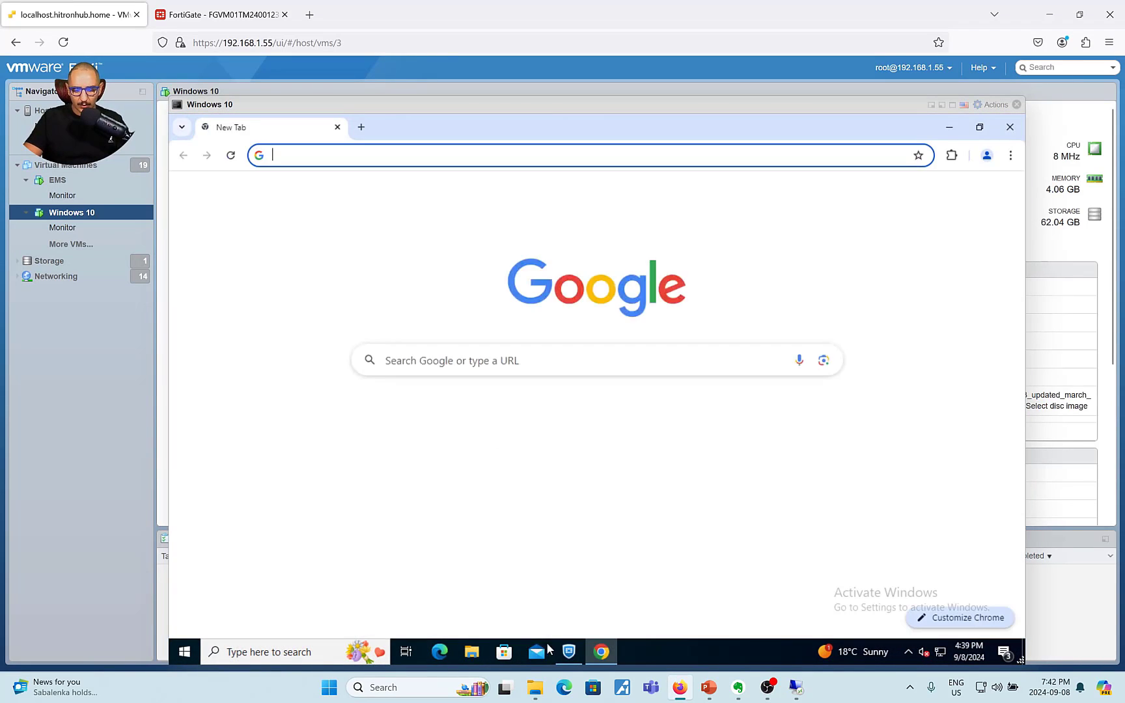
{"action": "left_click", "coordinate": [569, 652]}
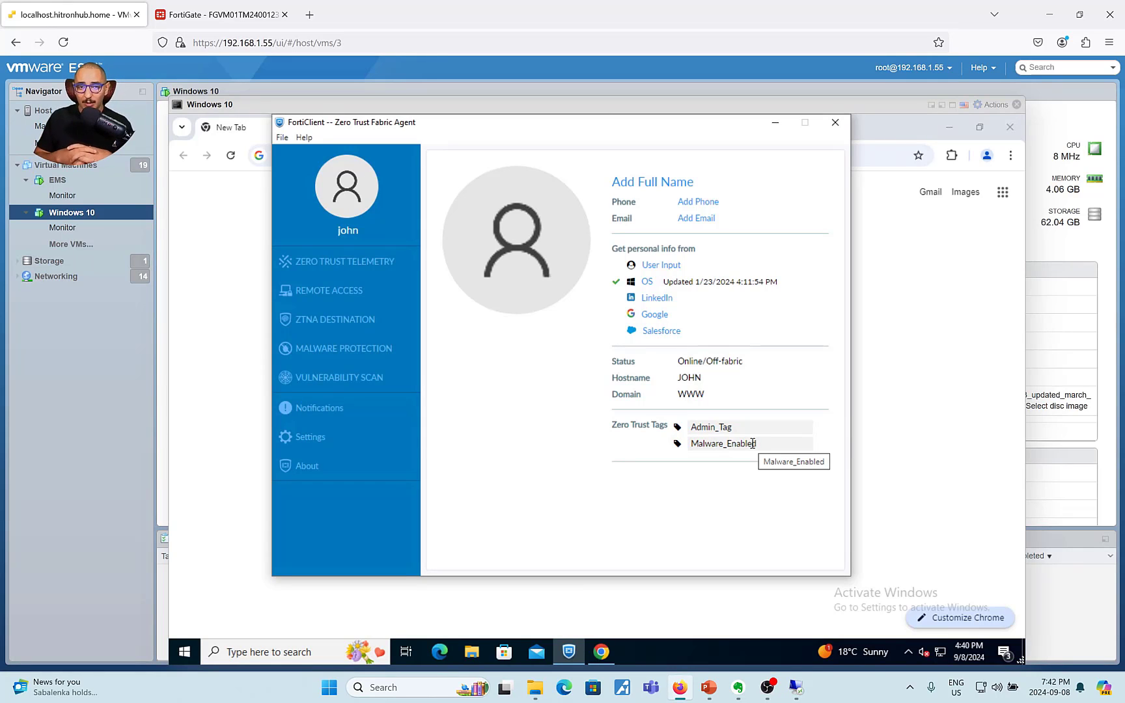
{"action": "left_click", "coordinate": [261, 249]}
{"action": "left_click", "coordinate": [378, 163]}
{"action": "type", "text": "ht"}
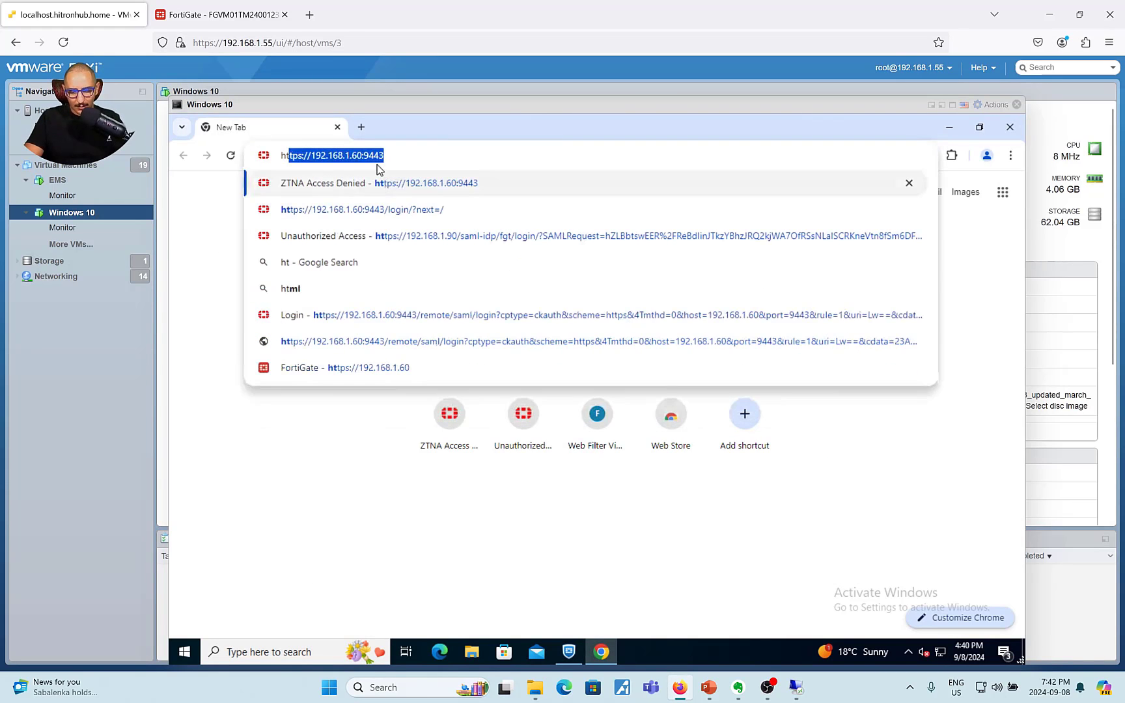
{"action": "key", "text": "Right"}
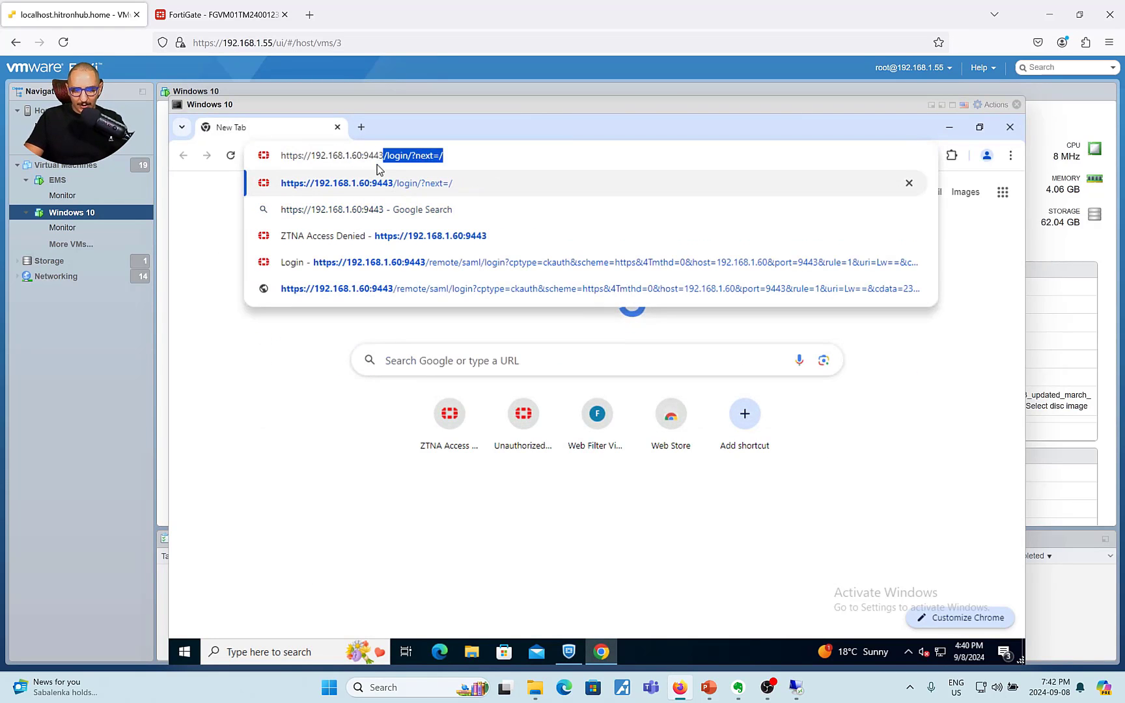
{"action": "key", "text": "Delete"}
{"action": "key", "text": "Return"}
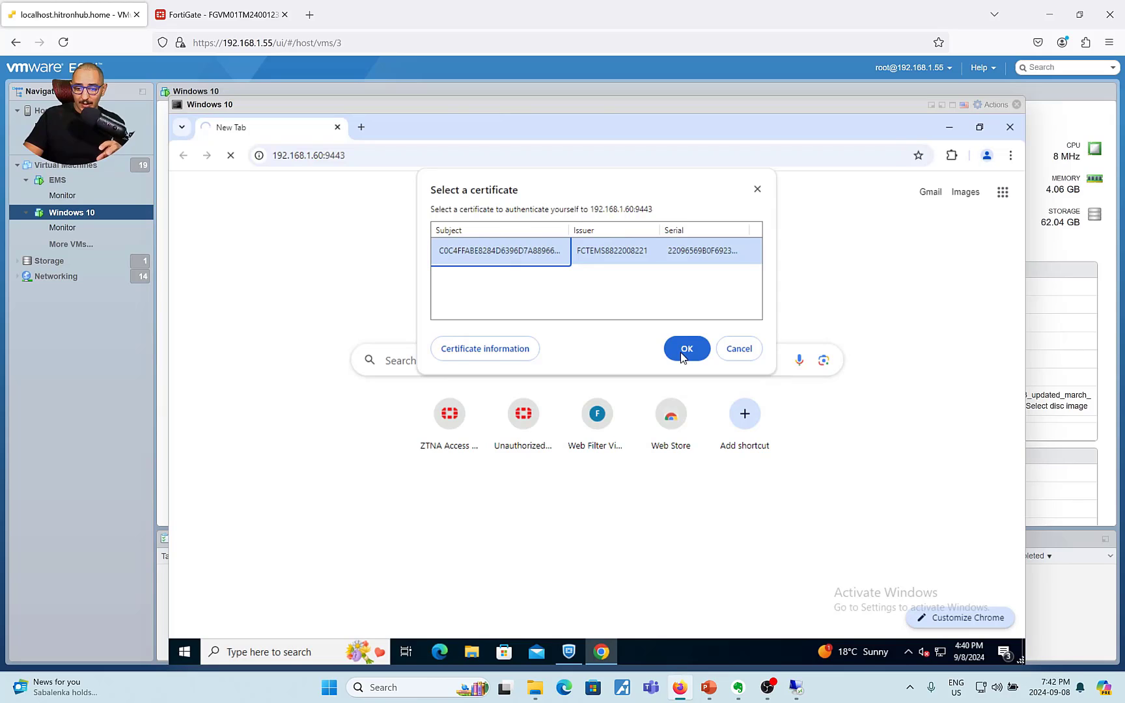
Review the client certificate details and confirm it in Select a certificate.
{"action": "left_click", "coordinate": [690, 355]}
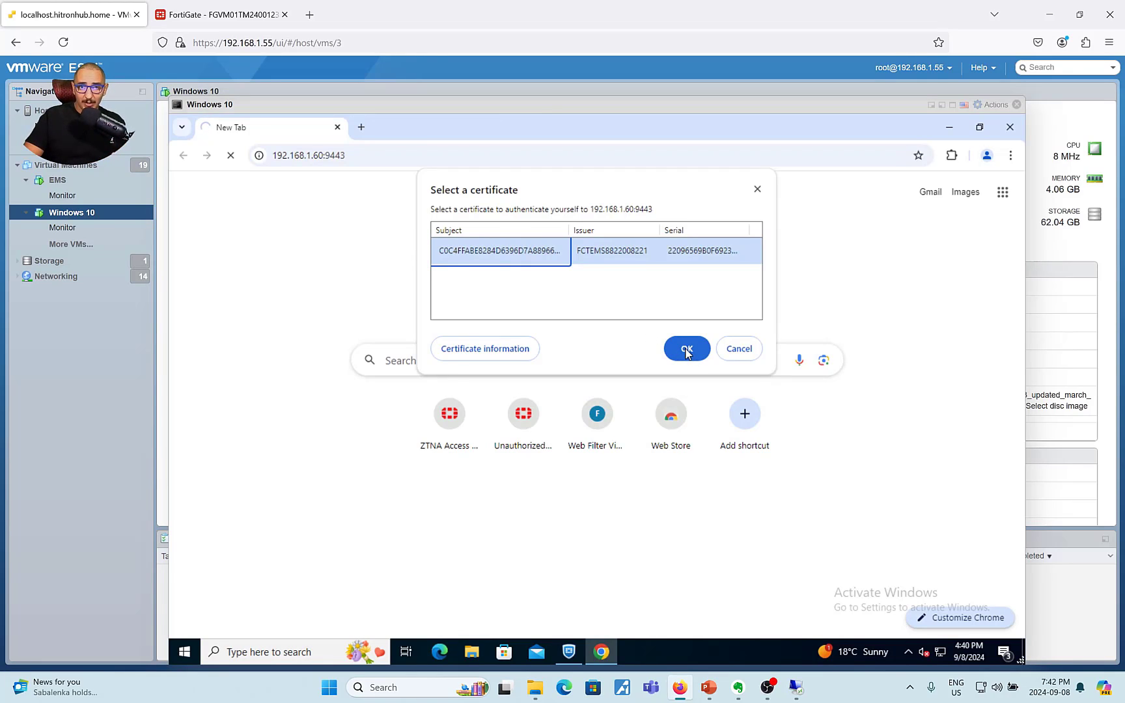
{"action": "left_click", "coordinate": [467, 352]}
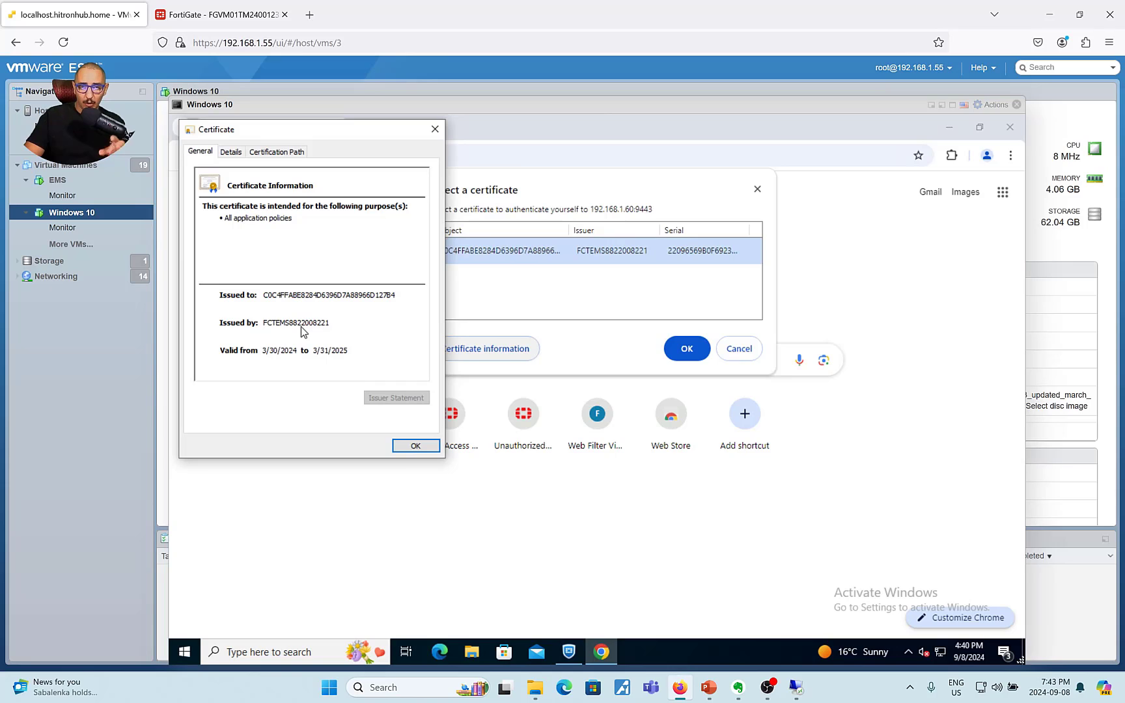
{"action": "left_click", "coordinate": [415, 446]}
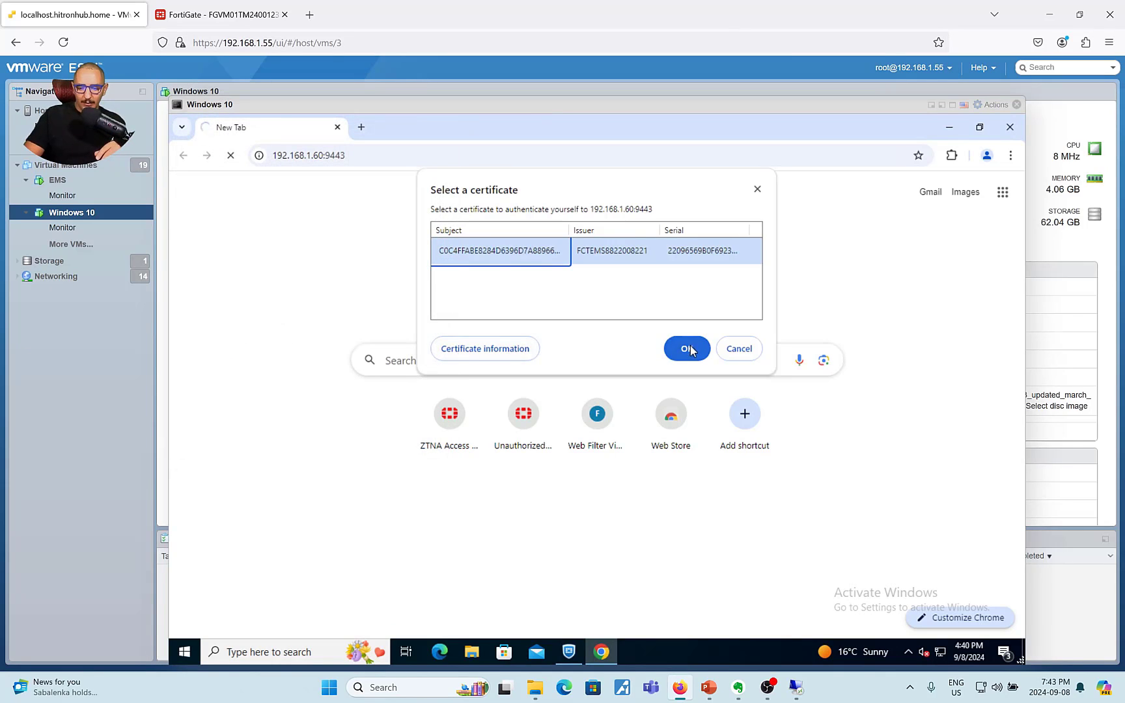
{"action": "left_click", "coordinate": [687, 348]}
{"action": "type", "text": "john"}
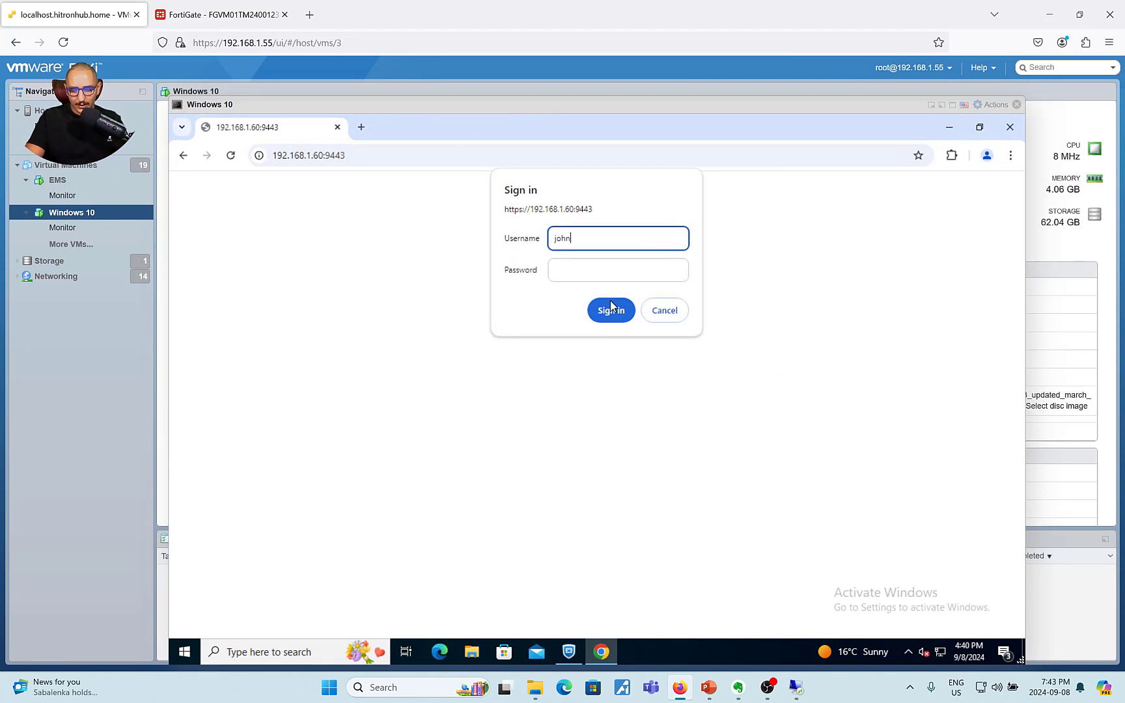
Enter john's username and password to reach the Fortinet sign-in page.
{"action": "key", "text": "Tab"}
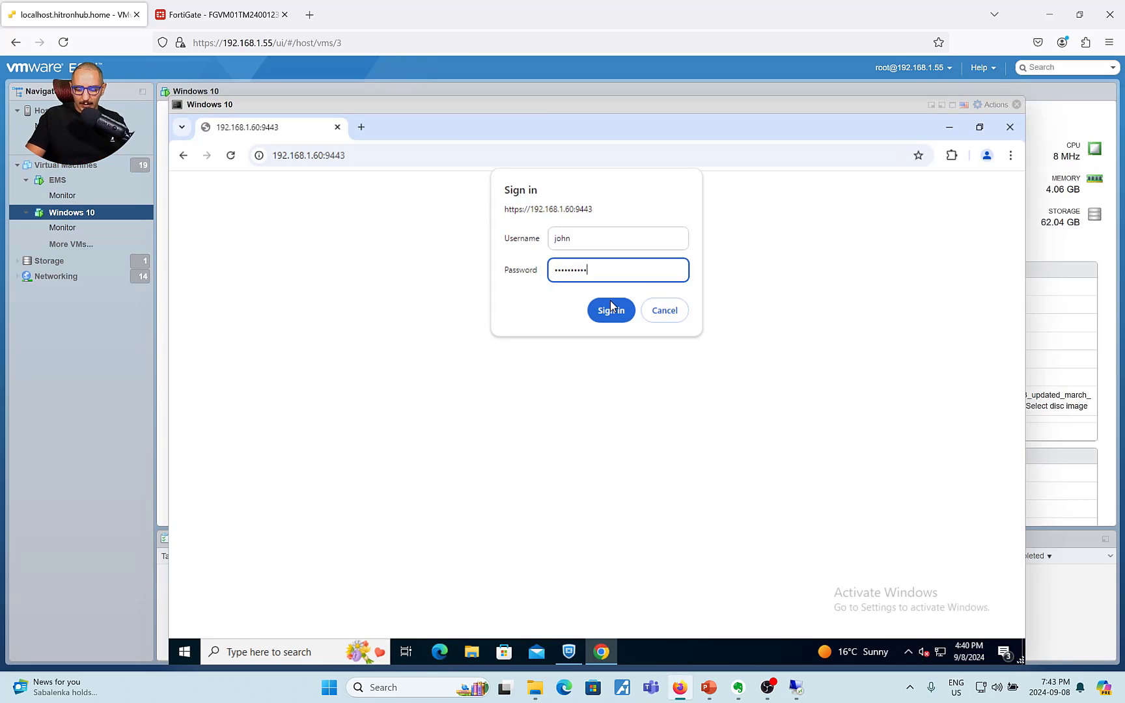
{"action": "left_click", "coordinate": [611, 304]}
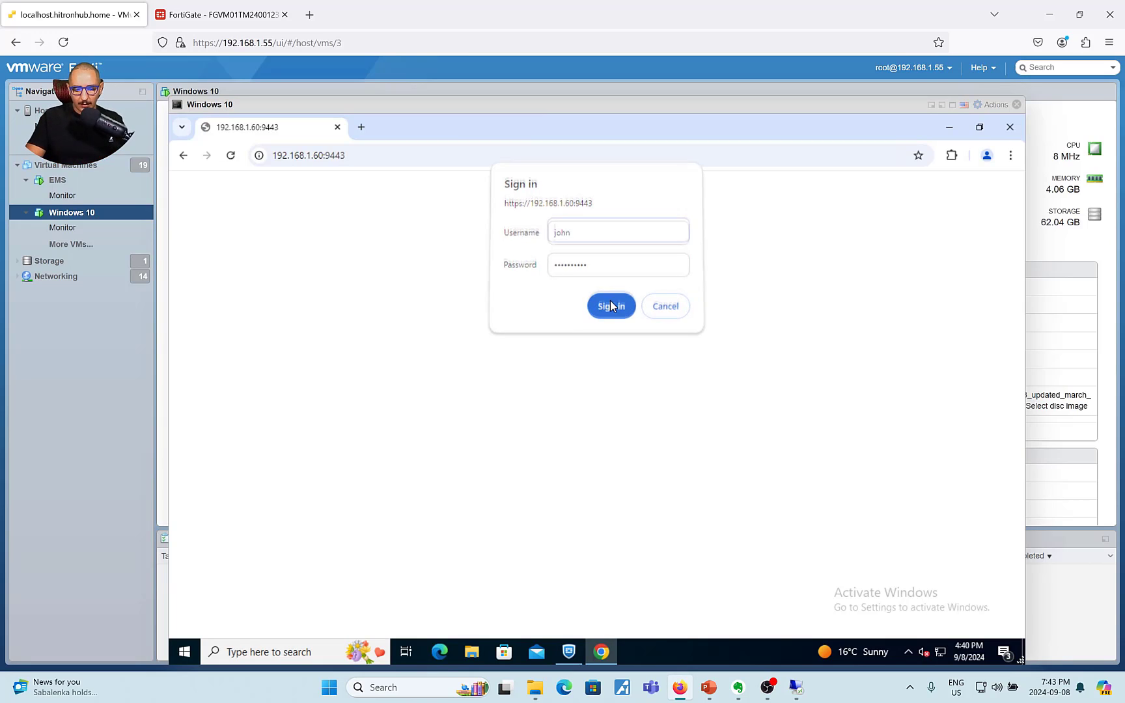
{"action": "left_click", "coordinate": [602, 243]}
{"action": "type", "text": "john"}
{"action": "key", "text": "Tab"}
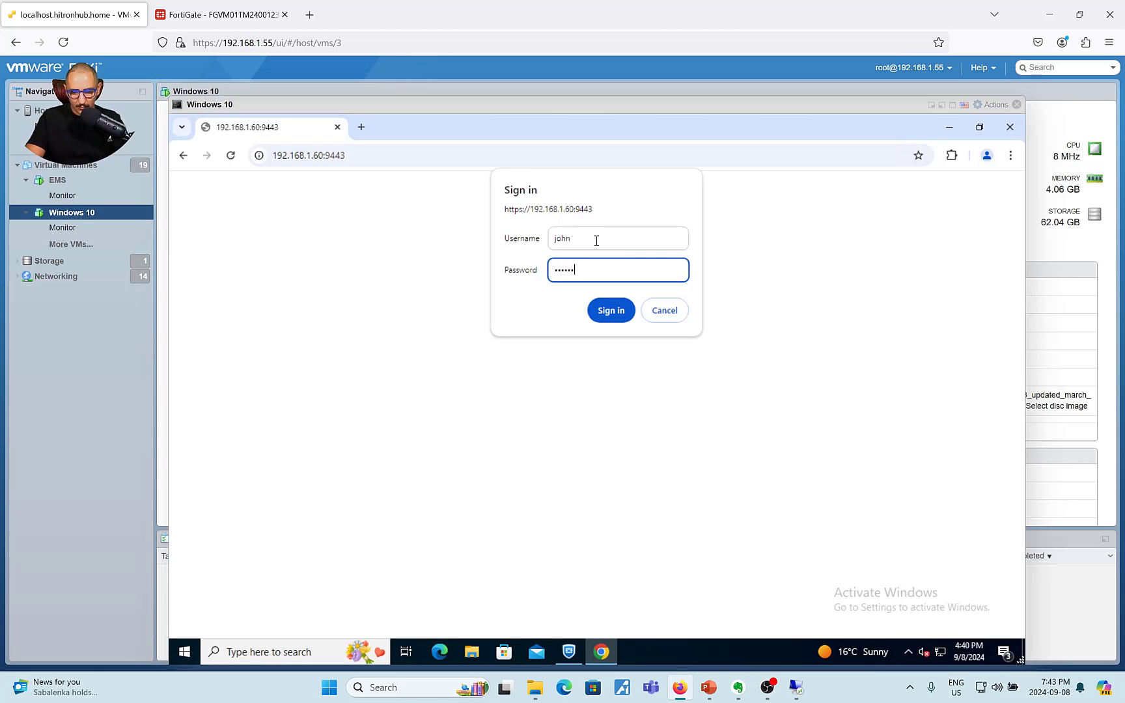
{"action": "key", "text": "Return"}
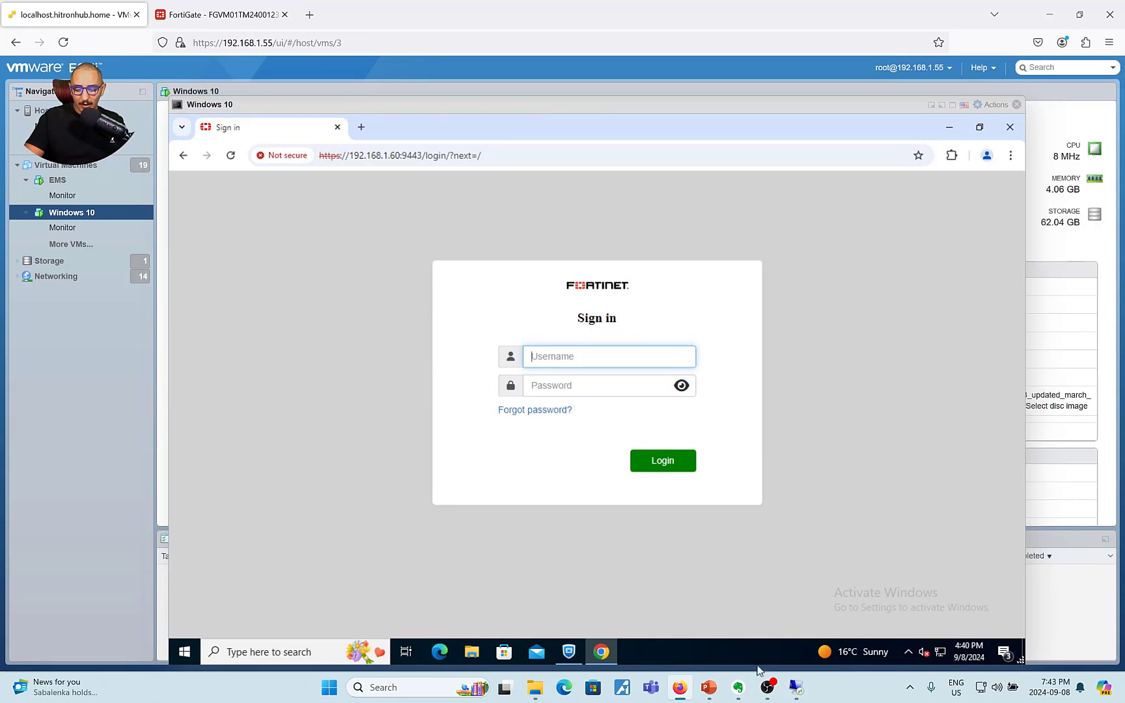
In the EMS remote desktop, reopen the Malware_Enabled tagging rule.
{"action": "left_click", "coordinate": [796, 687]}
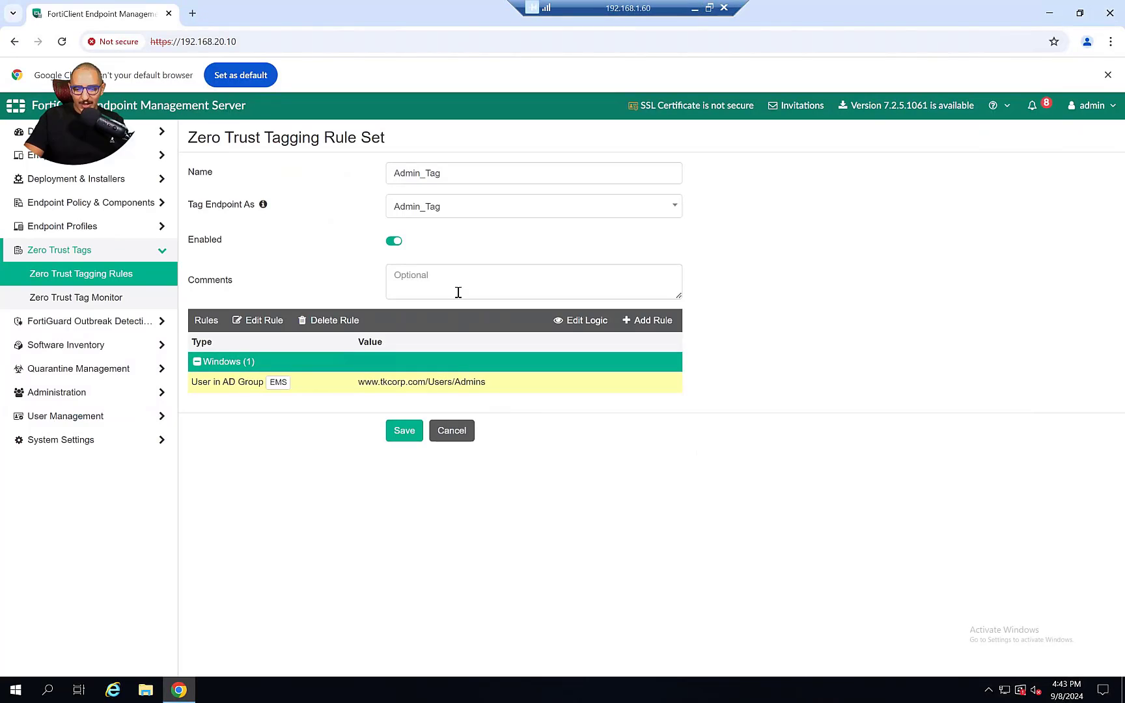
{"action": "left_click", "coordinate": [134, 277]}
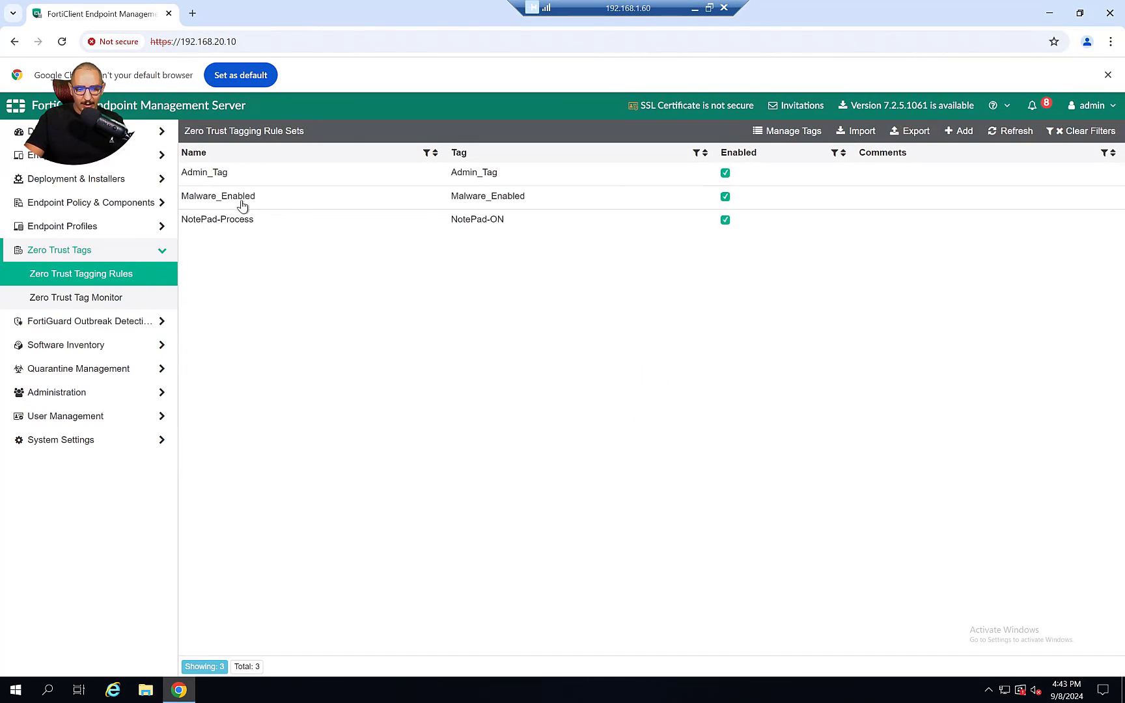
{"action": "left_click", "coordinate": [335, 131]}
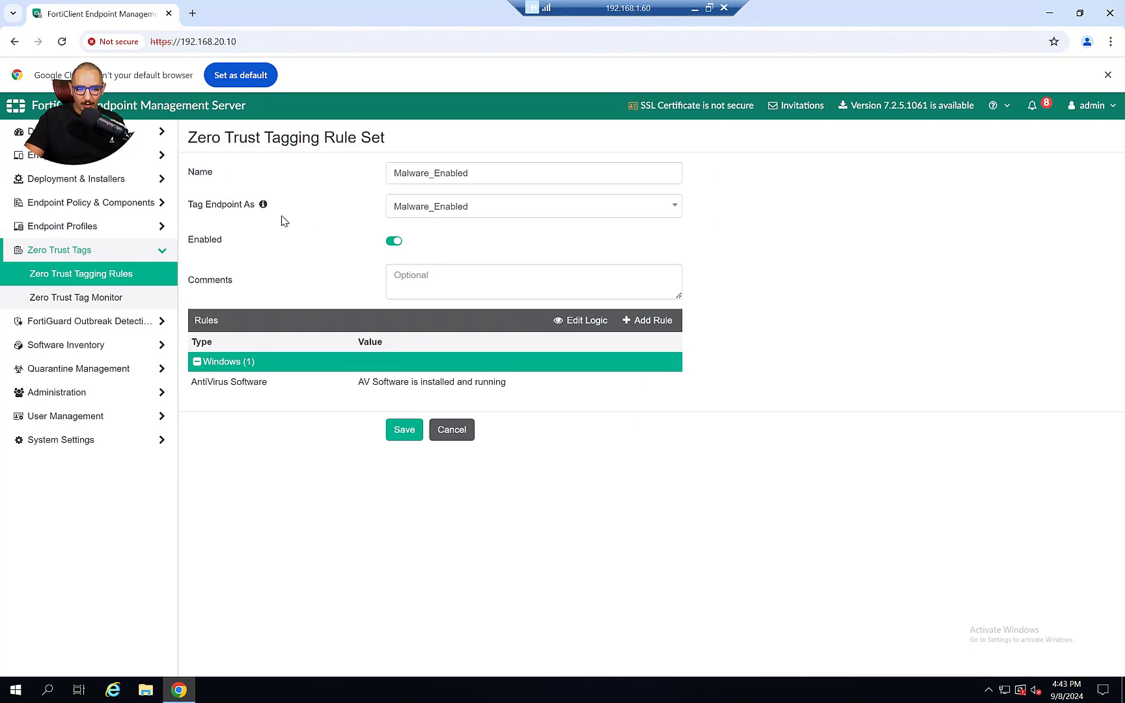
Save the Remote_User malware protection profile with AntiVirus Protection off, then return to the VM.
{"action": "left_click", "coordinate": [95, 236]}
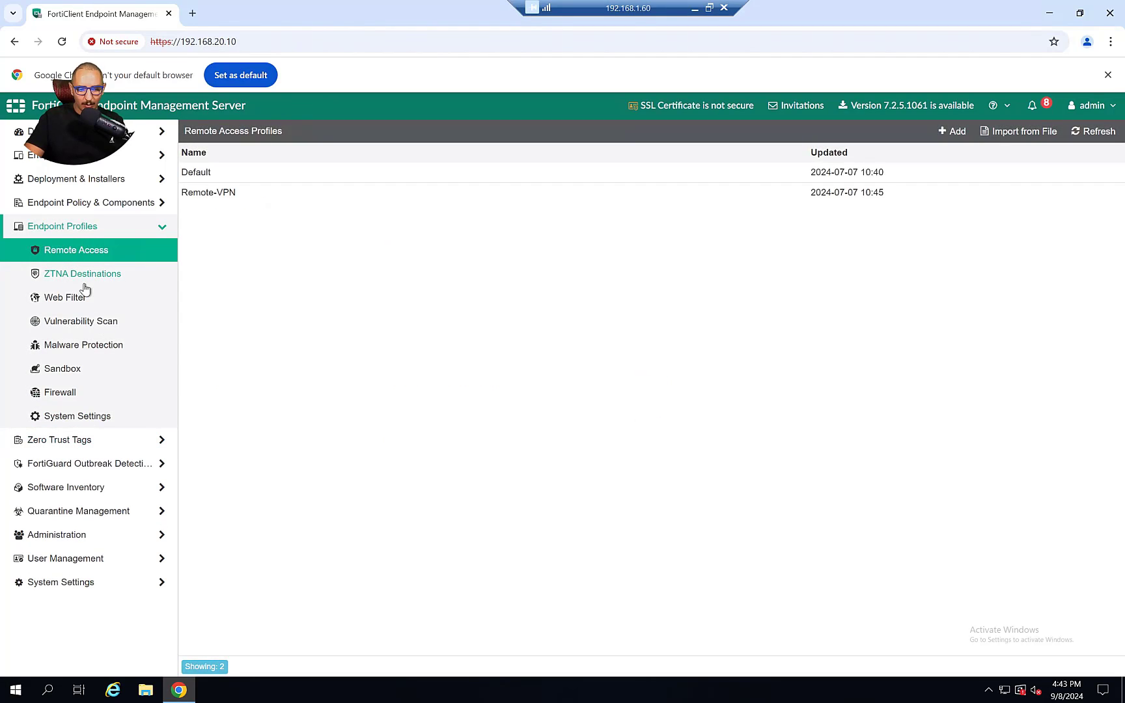
{"action": "left_click", "coordinate": [103, 345]}
{"action": "left_click", "coordinate": [294, 194]}
{"action": "left_click", "coordinate": [328, 131]}
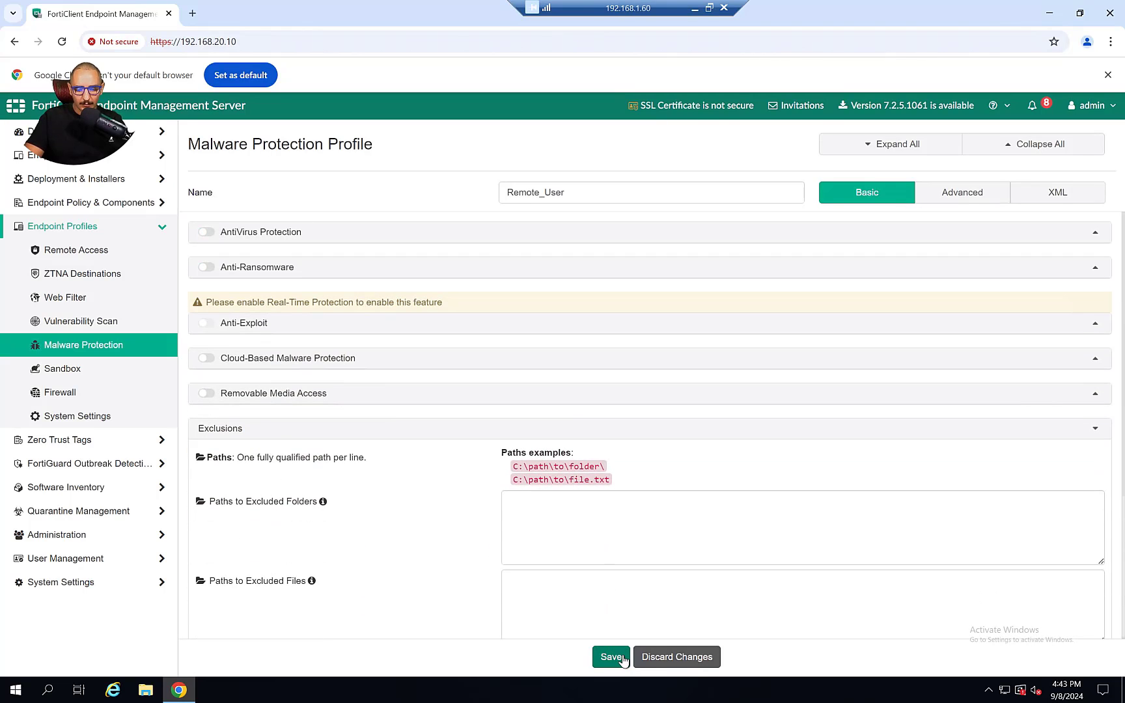
{"action": "left_click", "coordinate": [610, 657]}
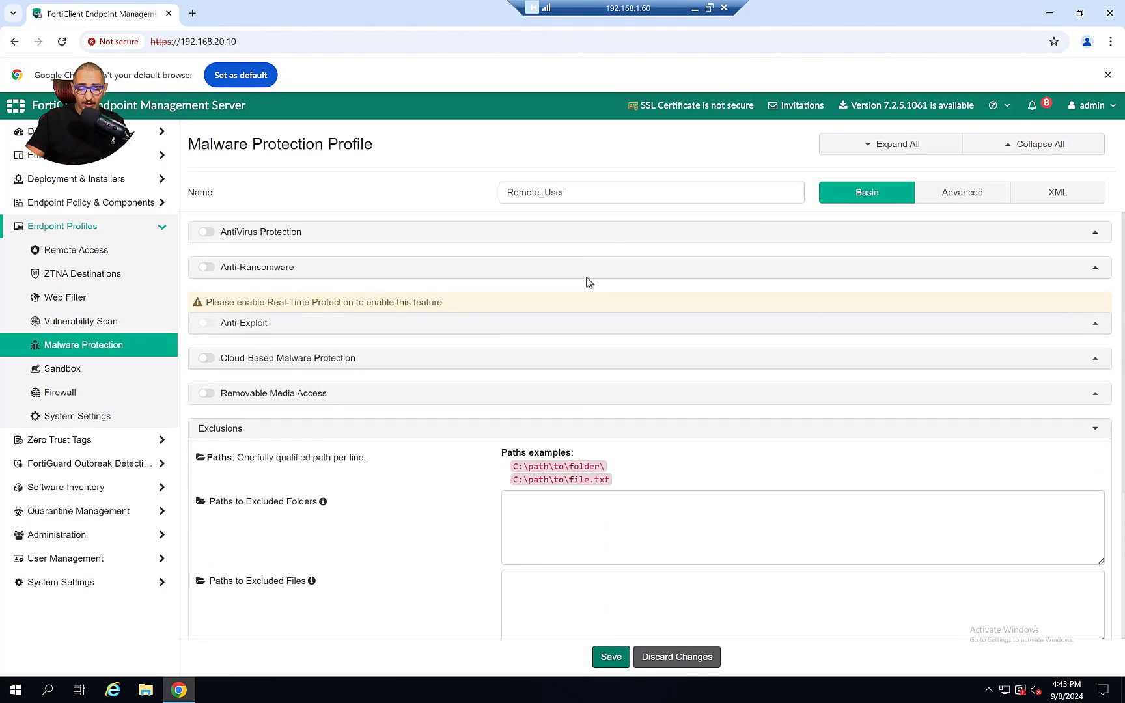
{"action": "left_click", "coordinate": [695, 8]}
Check FortiClient's EMS status and john's tags Admin_Tag and Malware_Enabled, then close it.
{"action": "left_click", "coordinate": [568, 652]}
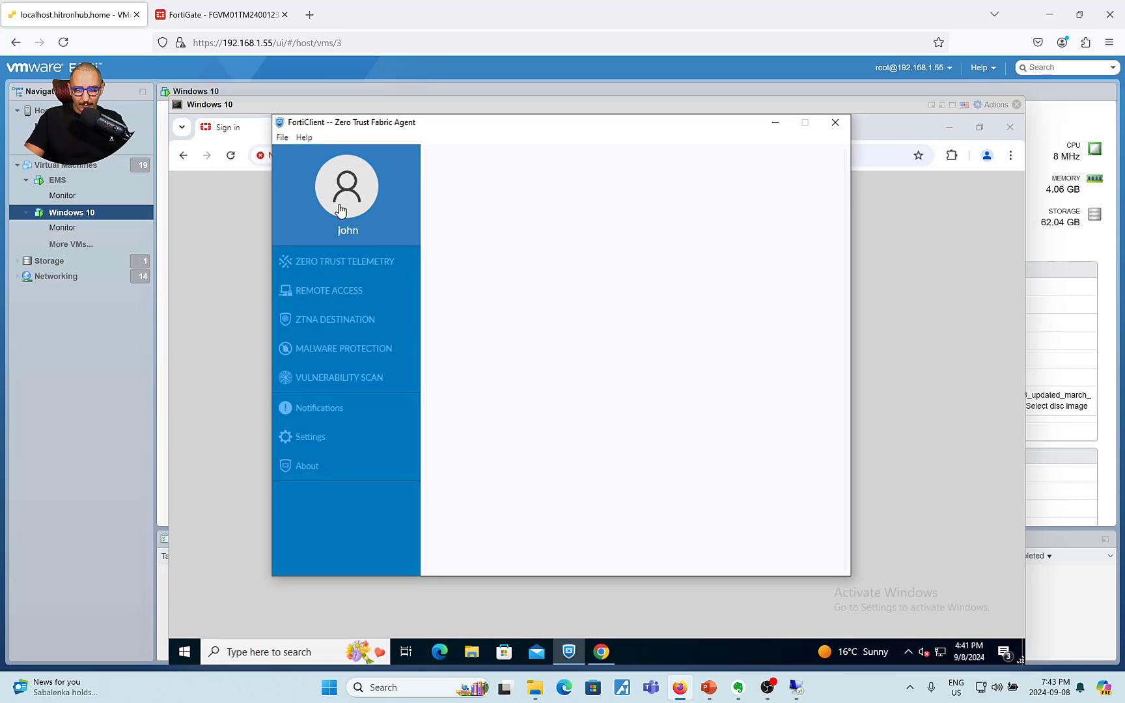
{"action": "left_click", "coordinate": [319, 262]}
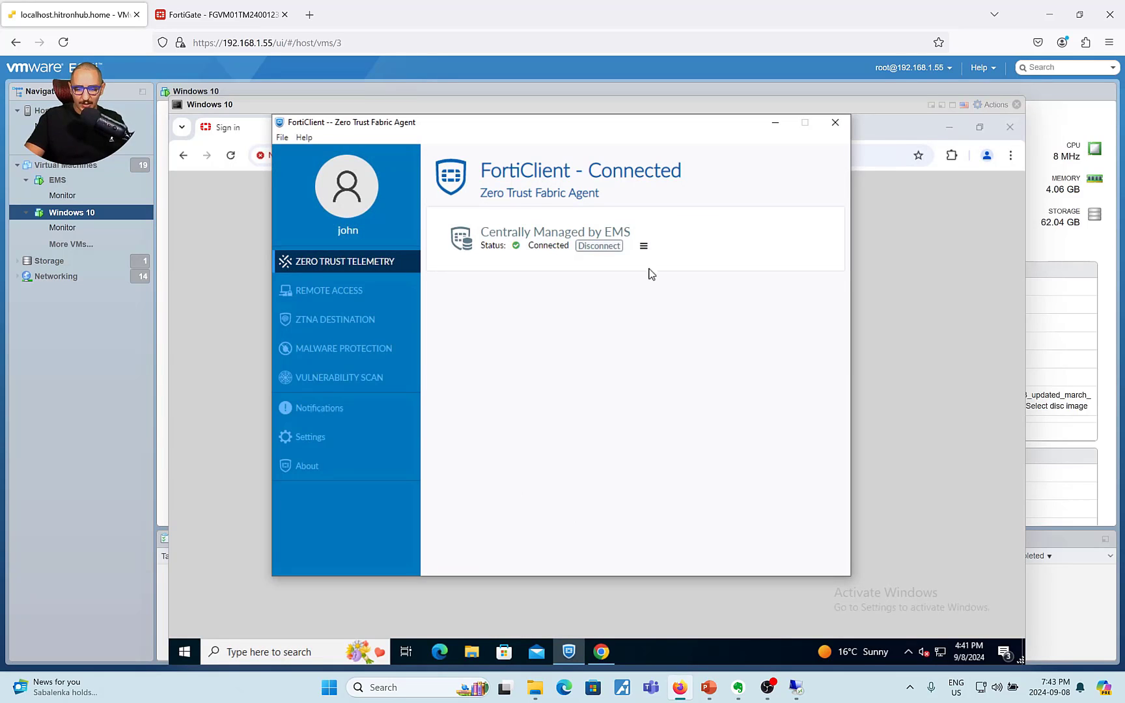
{"action": "left_click", "coordinate": [644, 246]}
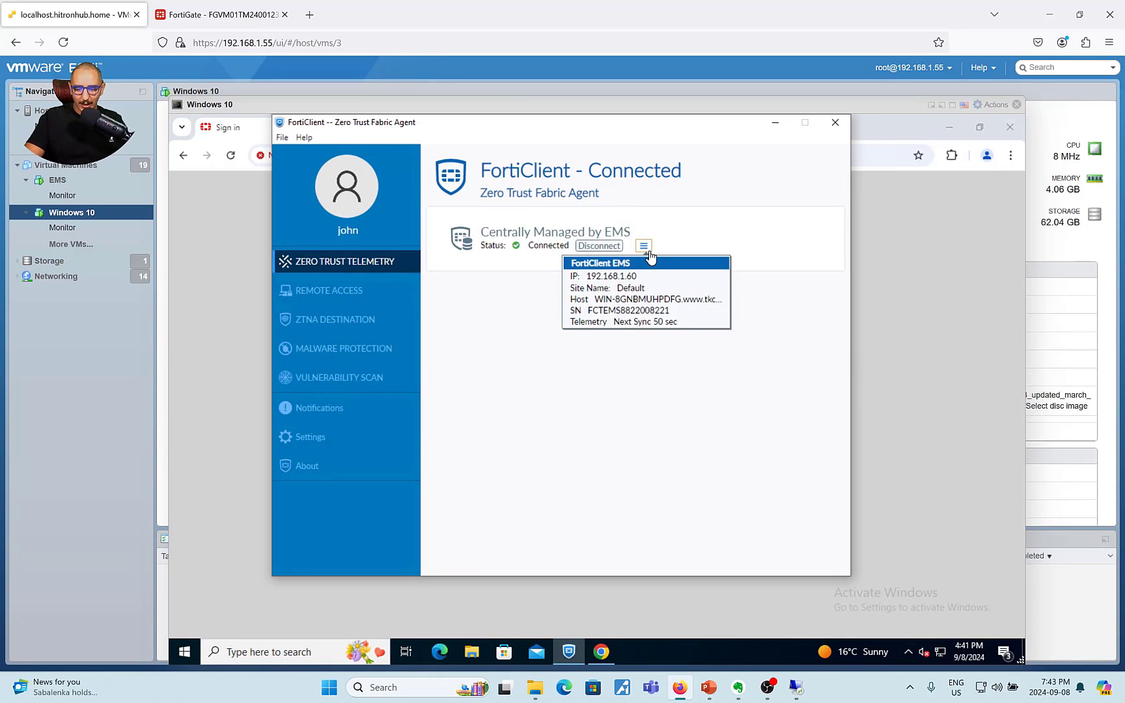
{"action": "left_click", "coordinate": [335, 197]}
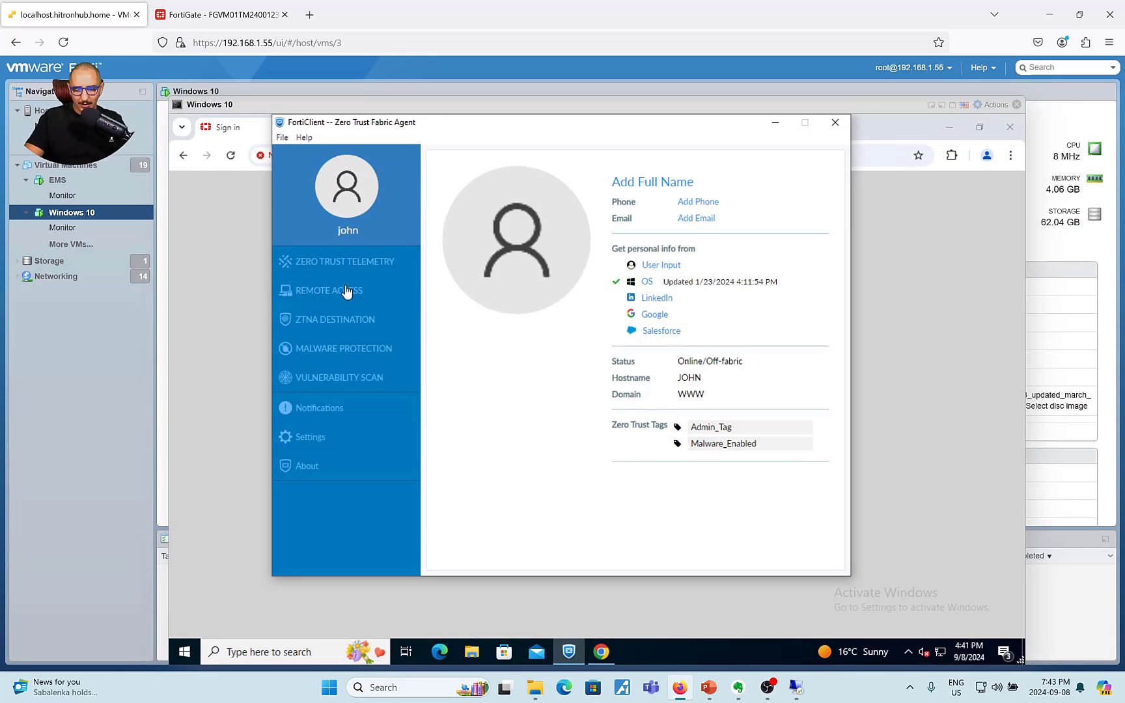
{"action": "left_click", "coordinate": [346, 289]}
{"action": "left_click", "coordinate": [346, 212]}
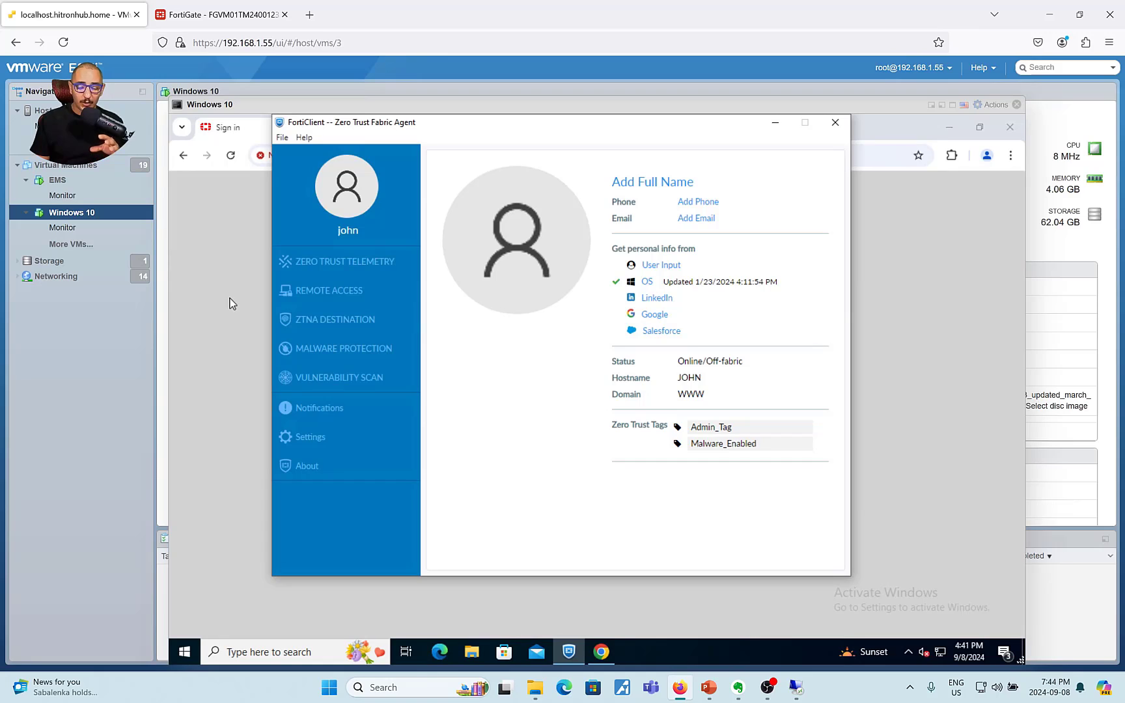
{"action": "key", "text": "alt+F4"}
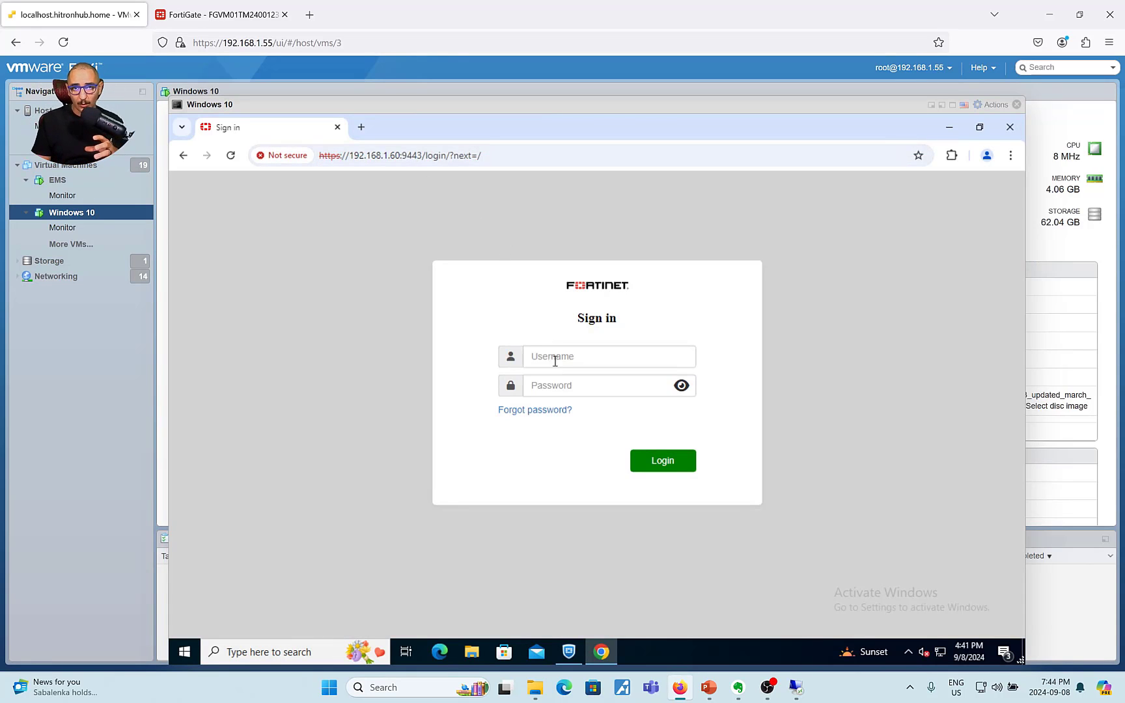
Back in the VM console, minimize Chrome so FortiClient is visible.
{"action": "left_click", "coordinate": [215, 13]}
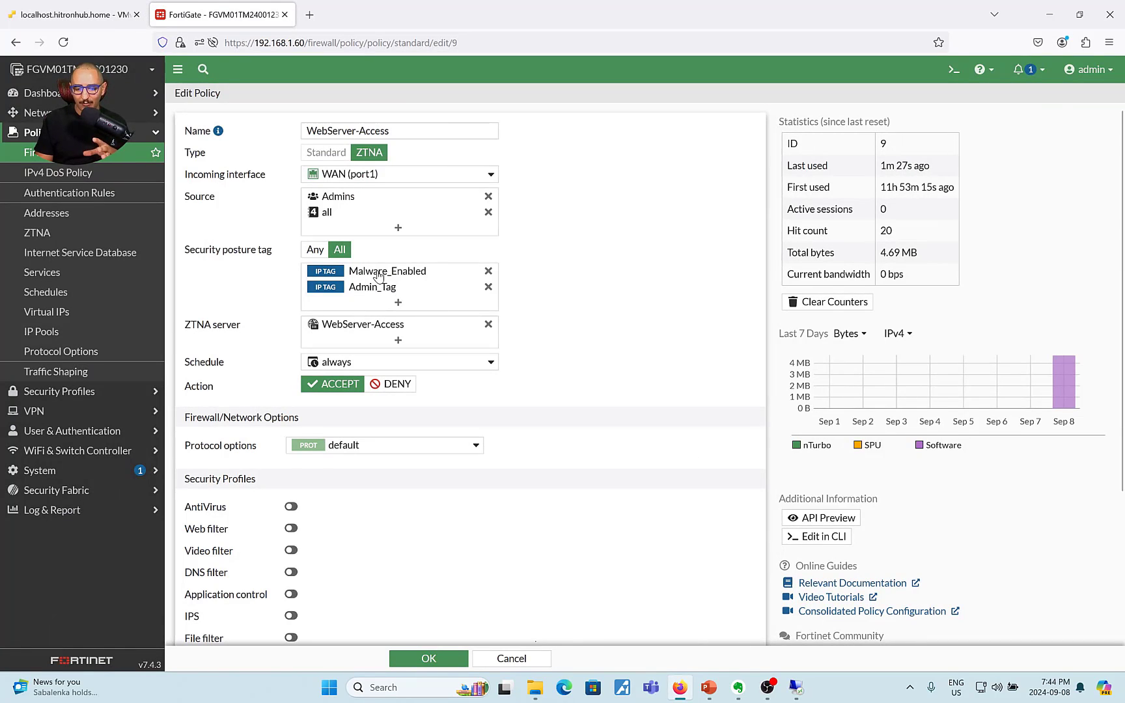
{"action": "left_click", "coordinate": [78, 14]}
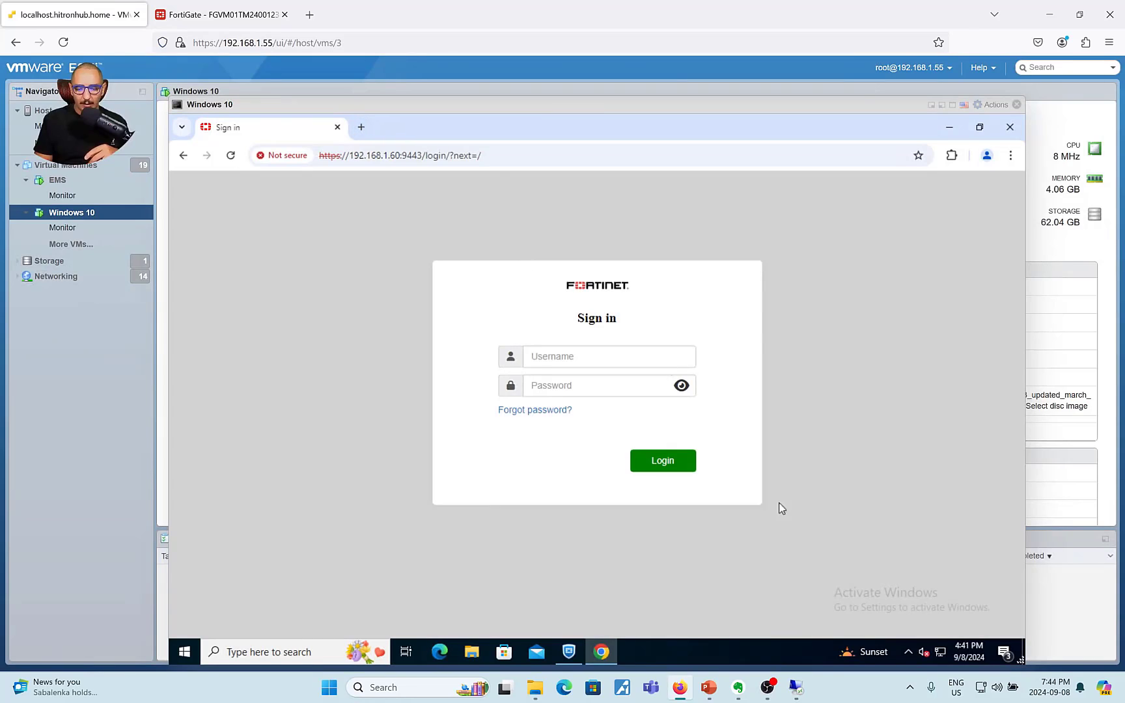
{"action": "left_click", "coordinate": [586, 652]}
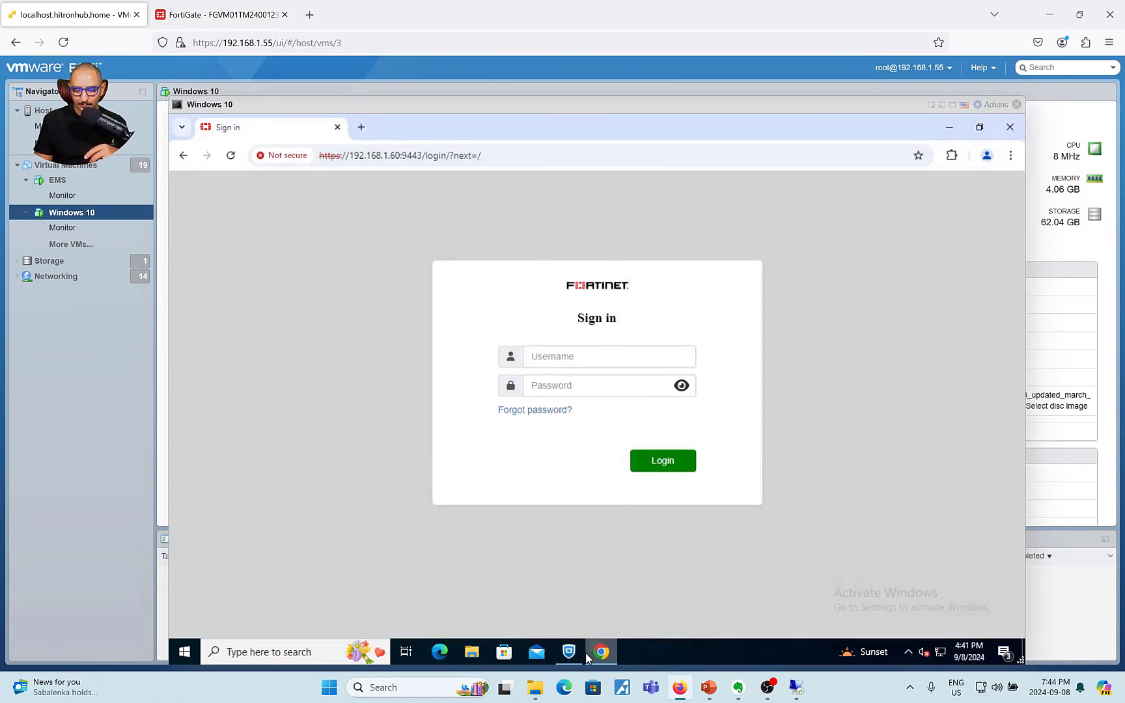
{"action": "right_click", "coordinate": [586, 652]}
{"action": "right_click", "coordinate": [599, 654]}
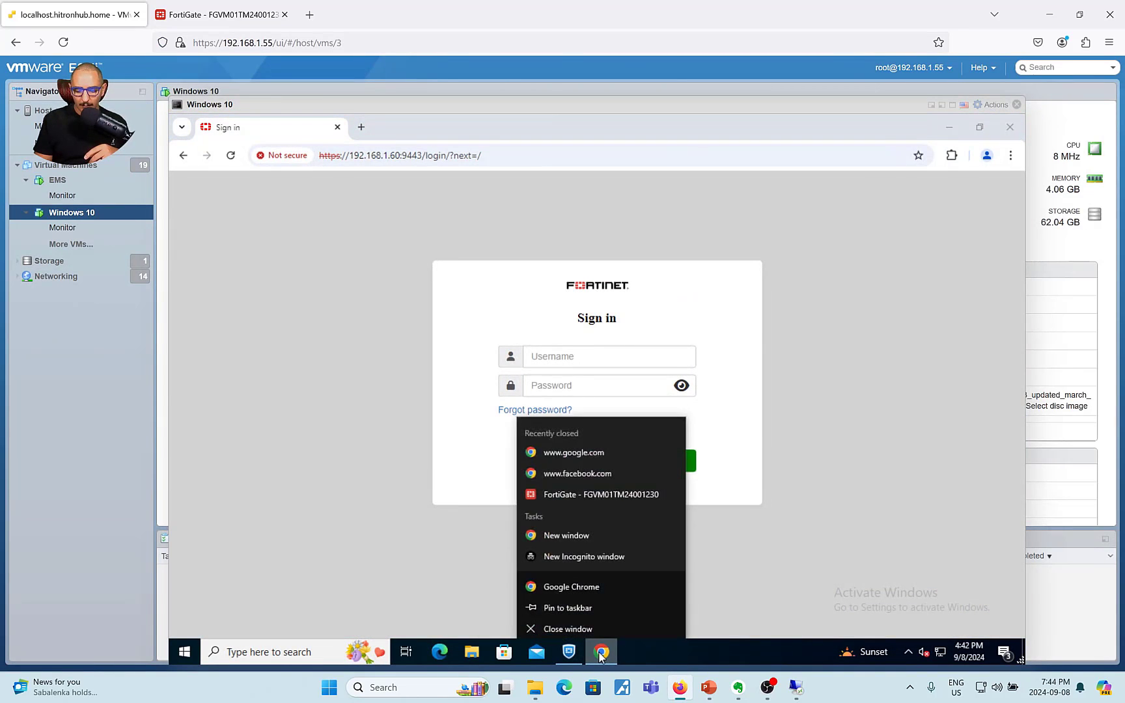
{"action": "left_click", "coordinate": [948, 125]}
Resync Zero Trust Telemetry with EMS and confirm only Admin_Tag remains.
{"action": "left_click", "coordinate": [345, 263]}
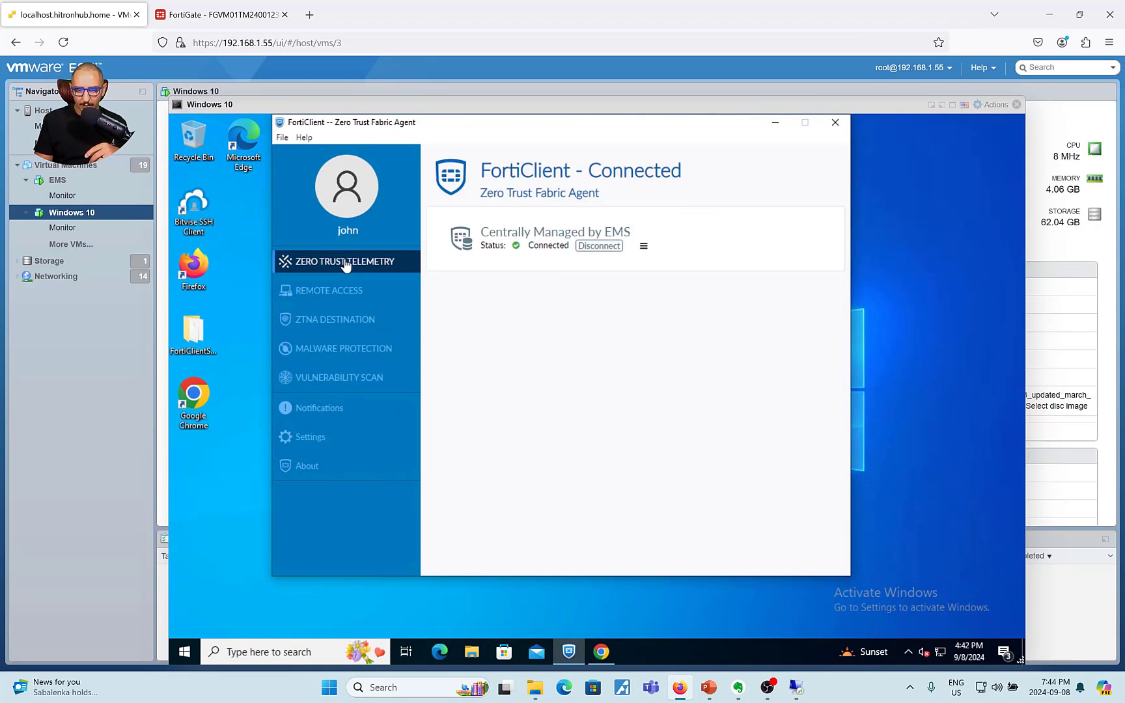
{"action": "left_click", "coordinate": [643, 246]}
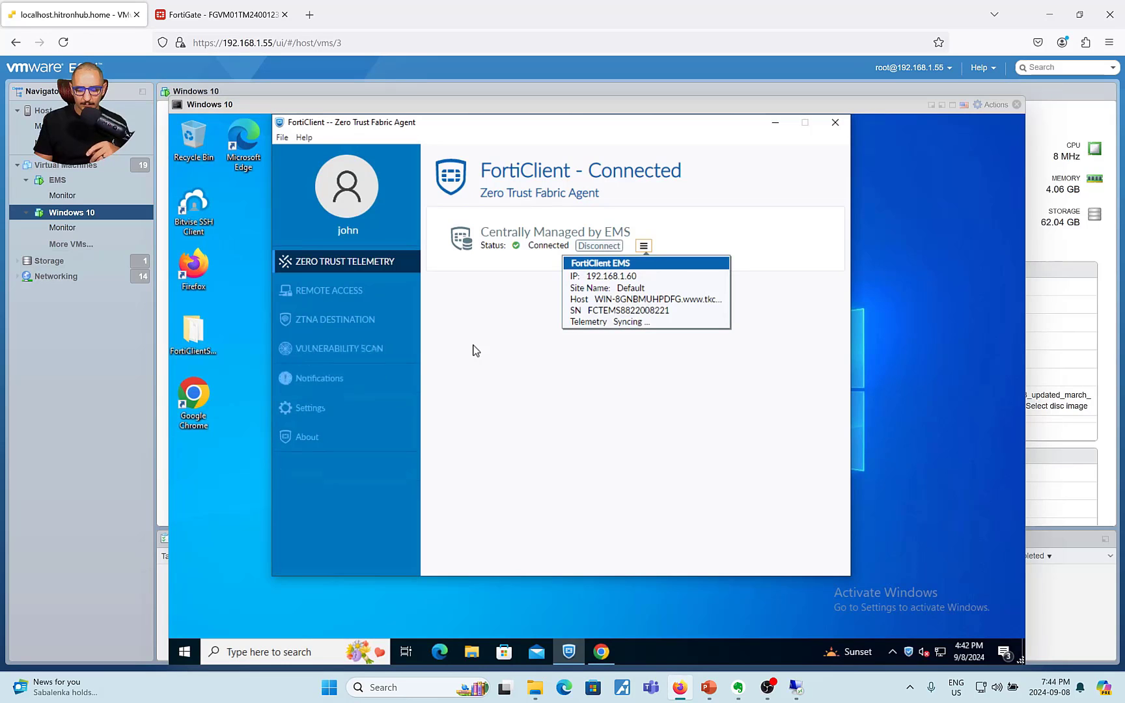
{"action": "left_click", "coordinate": [348, 207]}
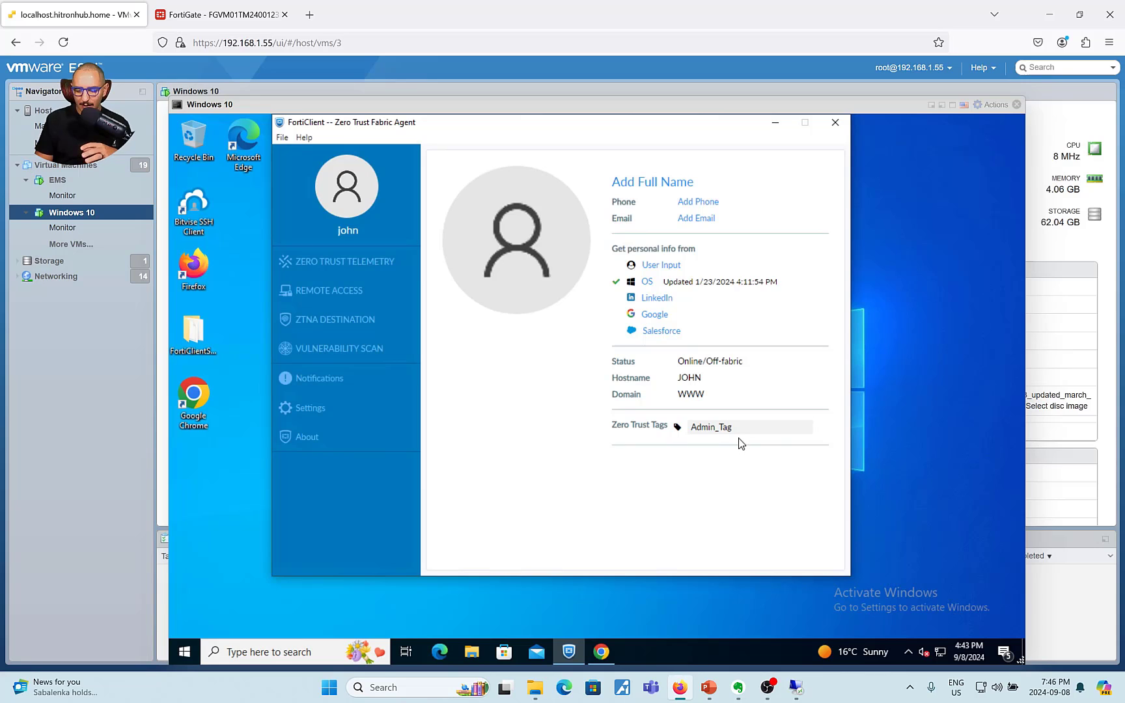
Reload the web server page in Chrome, confirm ZTNA Policy Denied, then minimize Chrome.
{"action": "left_click", "coordinate": [601, 652]}
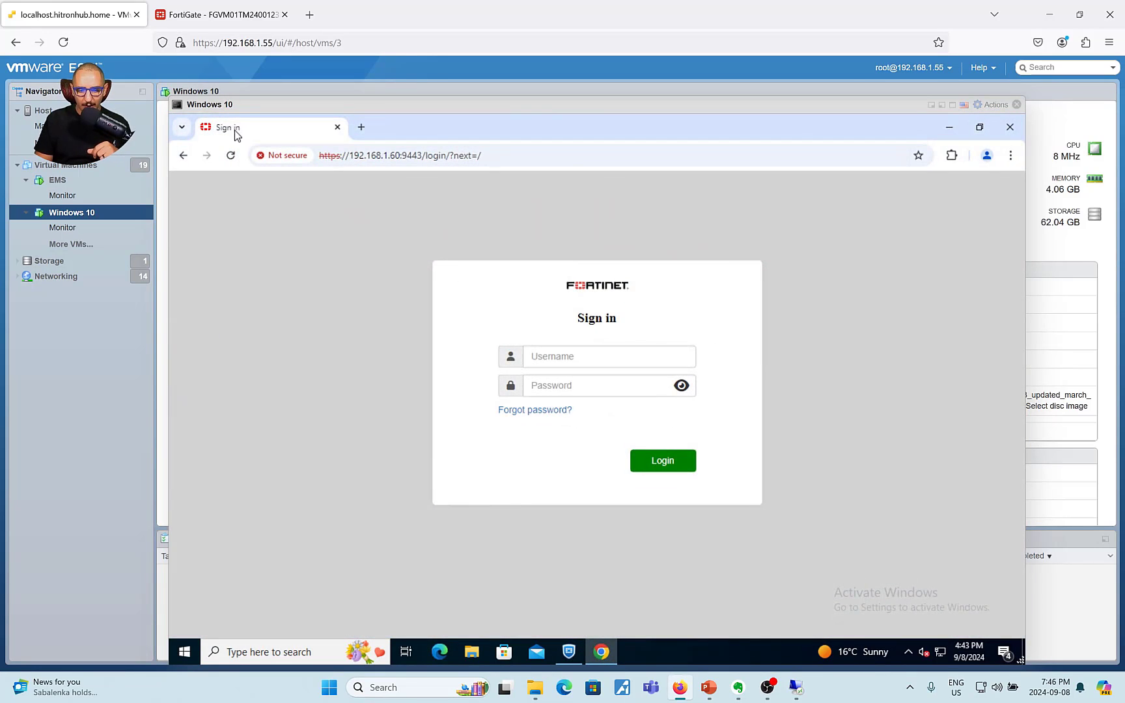
{"action": "left_click", "coordinate": [230, 155]}
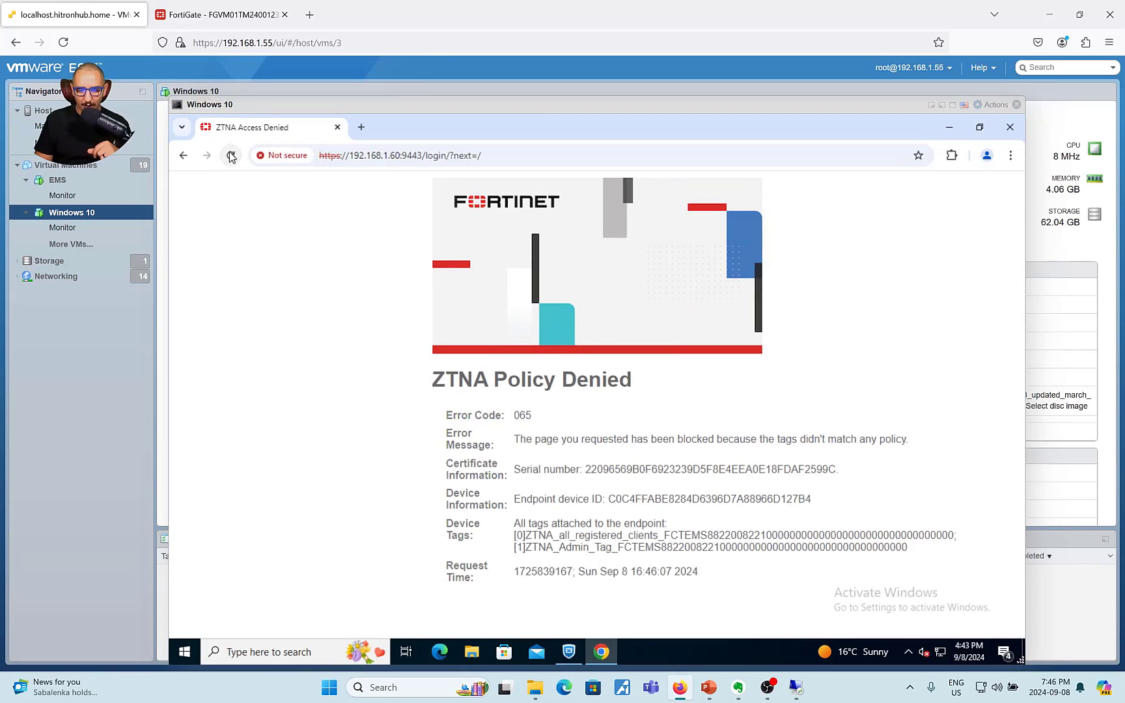
{"action": "triple_click", "coordinate": [504, 378]}
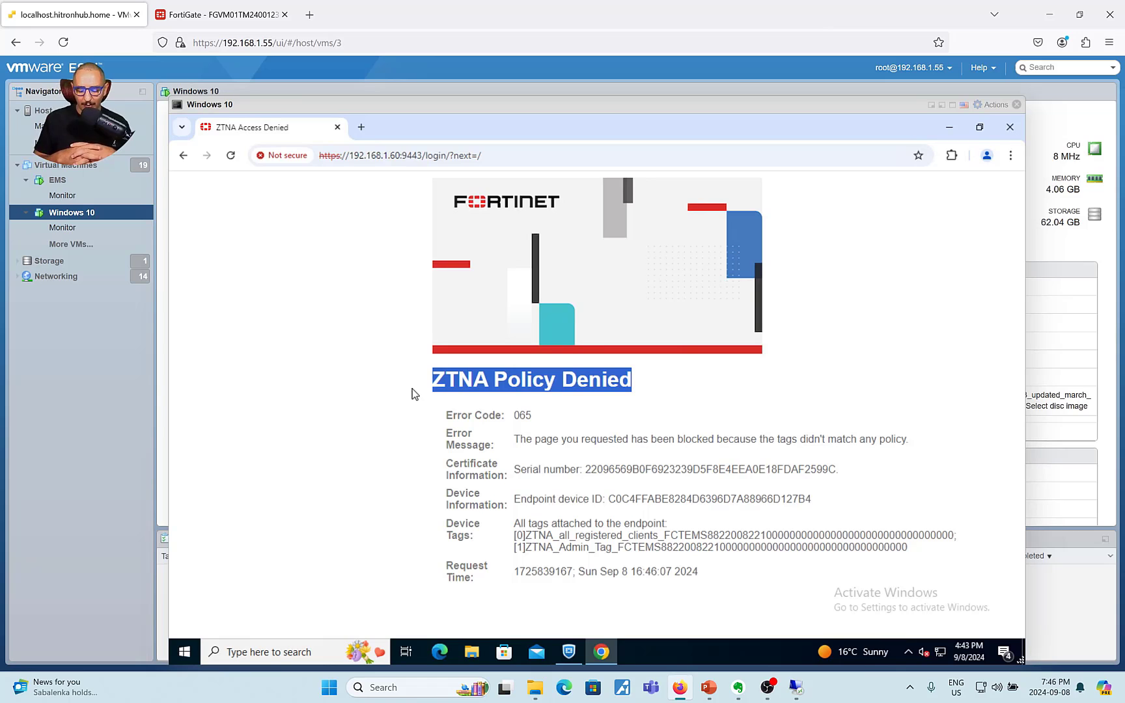
{"action": "left_click", "coordinate": [949, 127]}
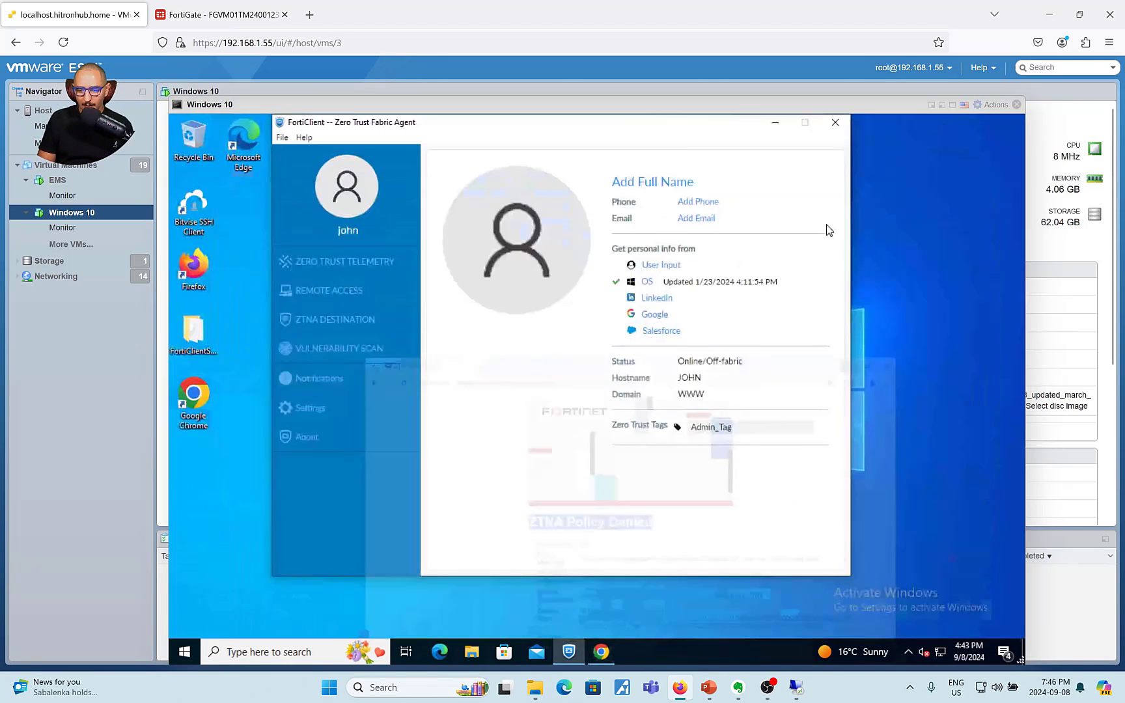
Start the Remote Access VPN form in FortiClient, then return to the FortiGate WebServer-Access policy.
{"action": "left_click", "coordinate": [358, 290]}
{"action": "left_click", "coordinate": [613, 375]}
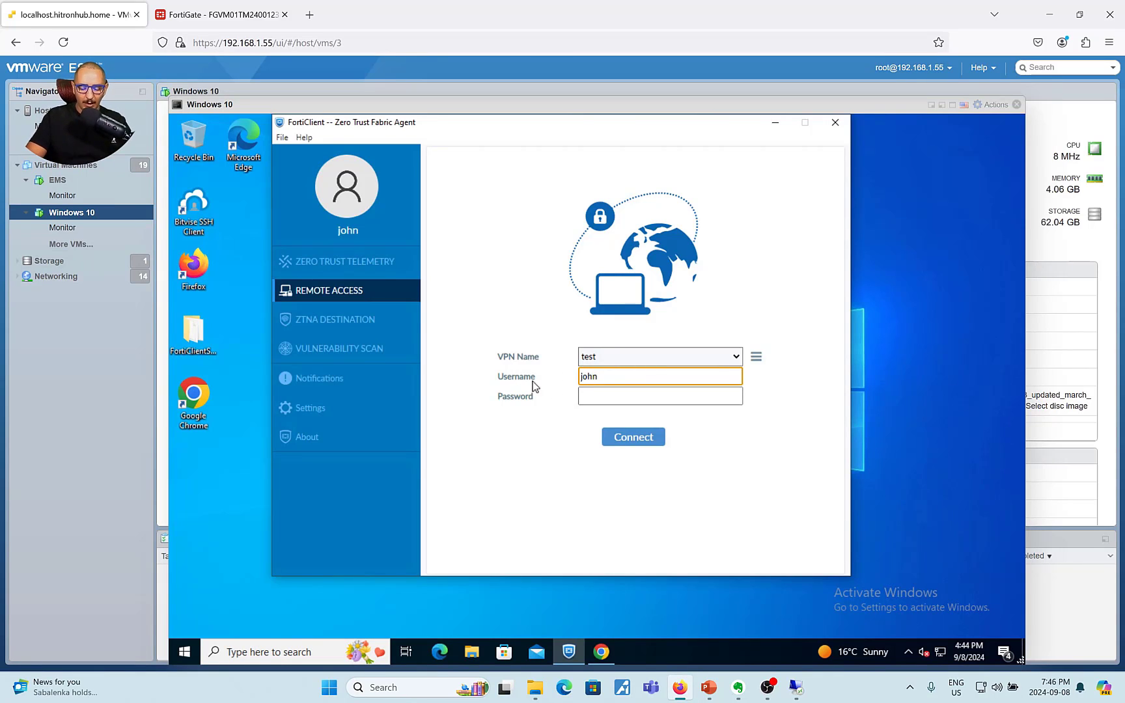
{"action": "left_click", "coordinate": [609, 402]}
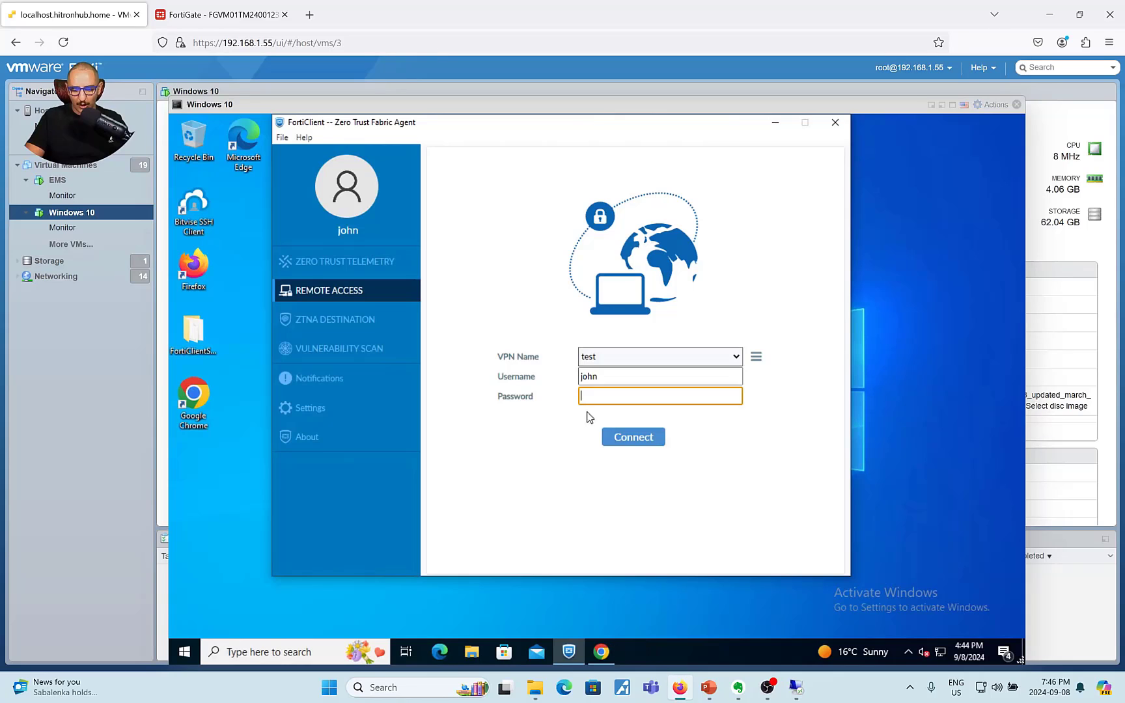
{"action": "left_click", "coordinate": [612, 651]}
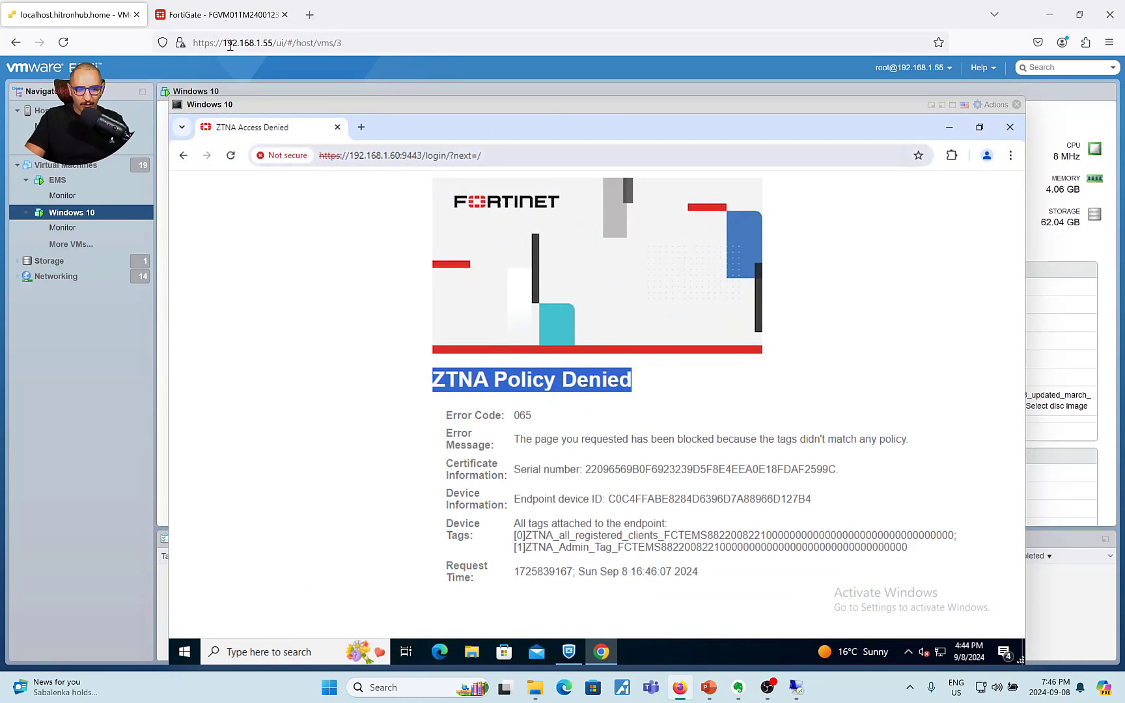
{"action": "left_click", "coordinate": [222, 14]}
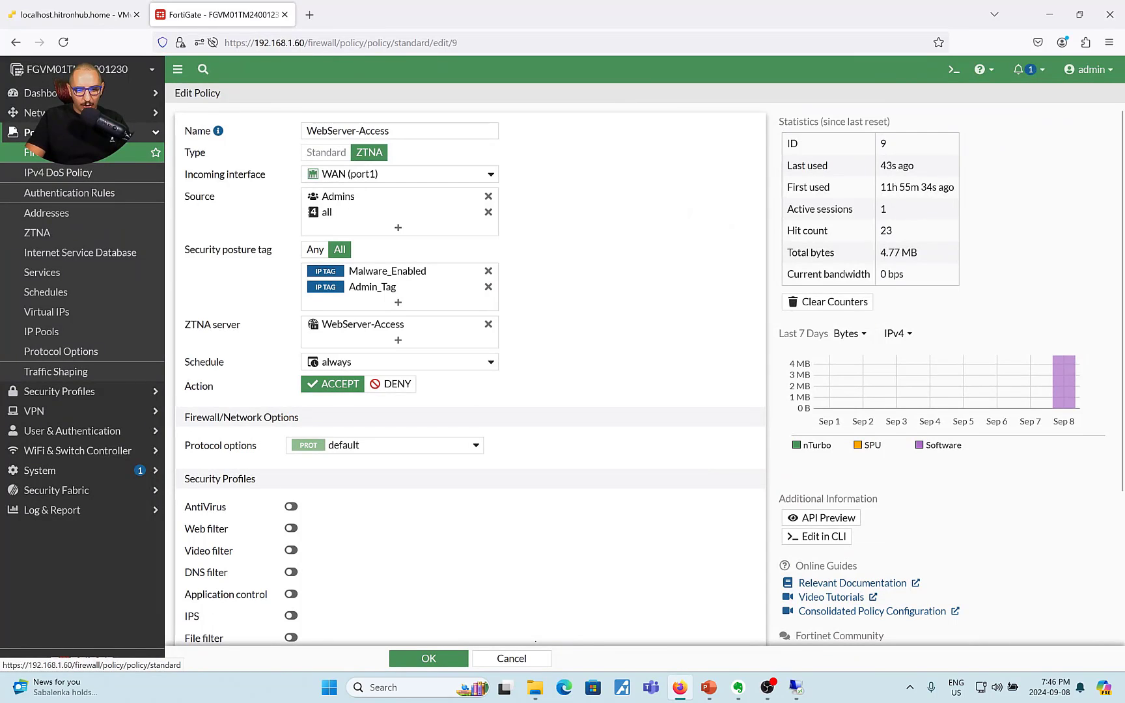
Expand the VPN to DC-Network firewall policies and open vpn_VPN_remote_0 for editing.
{"action": "left_click", "coordinate": [140, 153]}
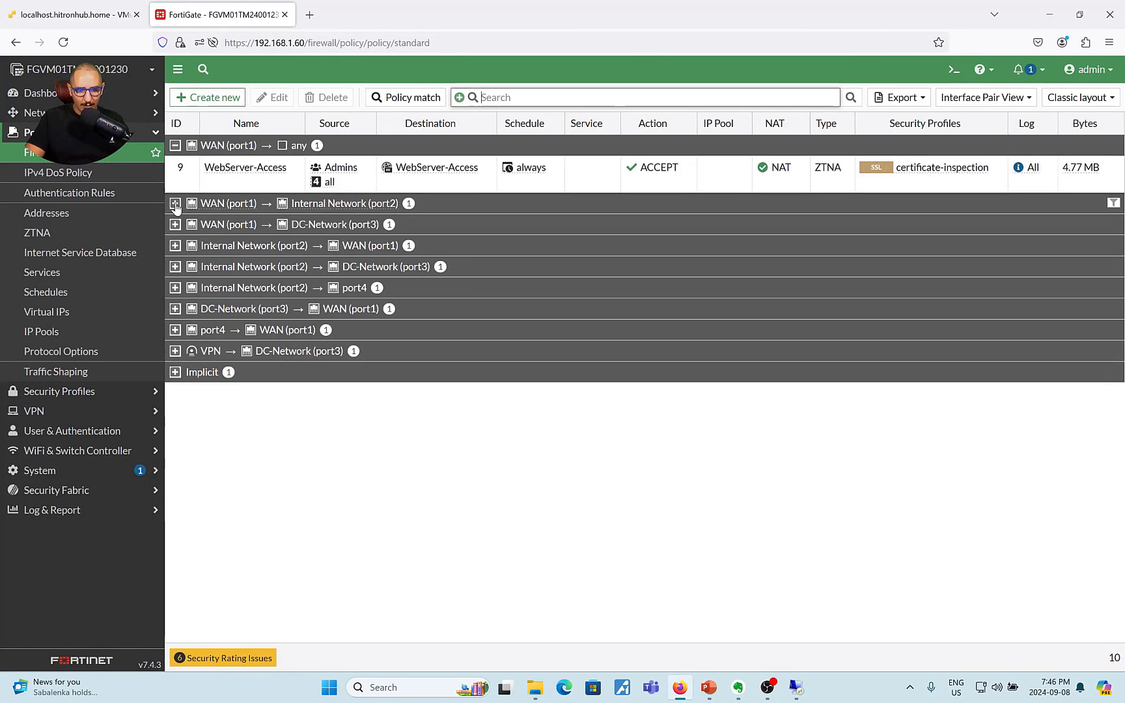
{"action": "left_click", "coordinate": [175, 204]}
{"action": "left_click", "coordinate": [175, 247]}
{"action": "left_click", "coordinate": [176, 439]}
{"action": "left_click", "coordinate": [272, 464]}
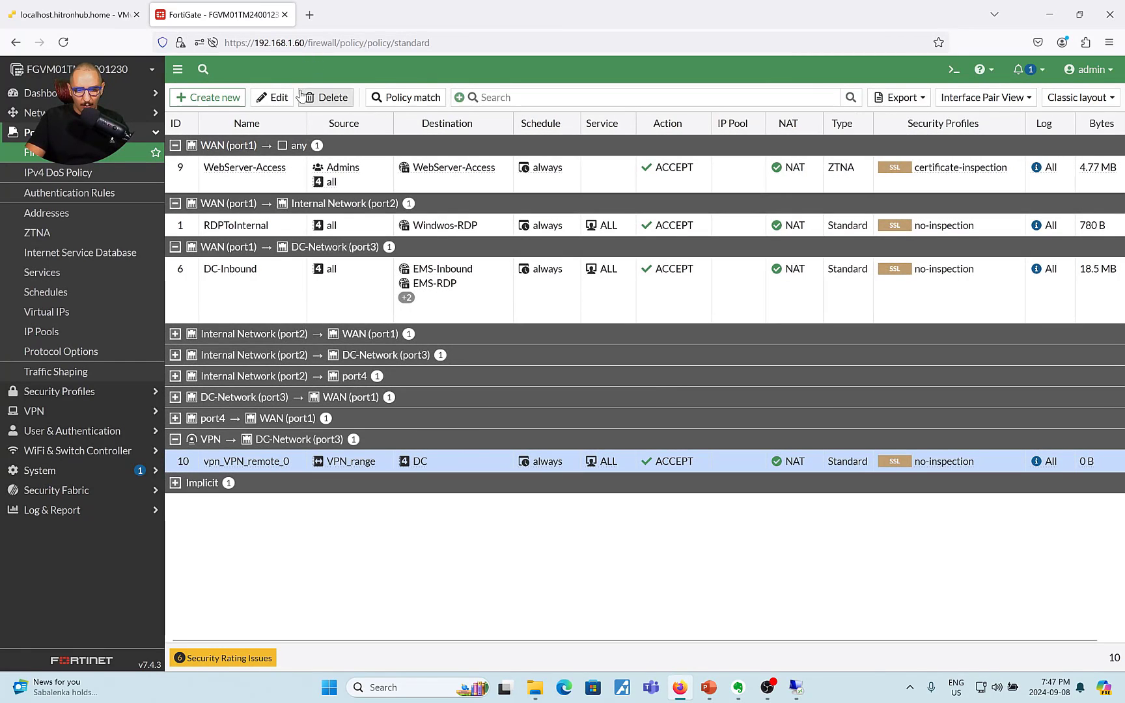
{"action": "left_click", "coordinate": [273, 97]}
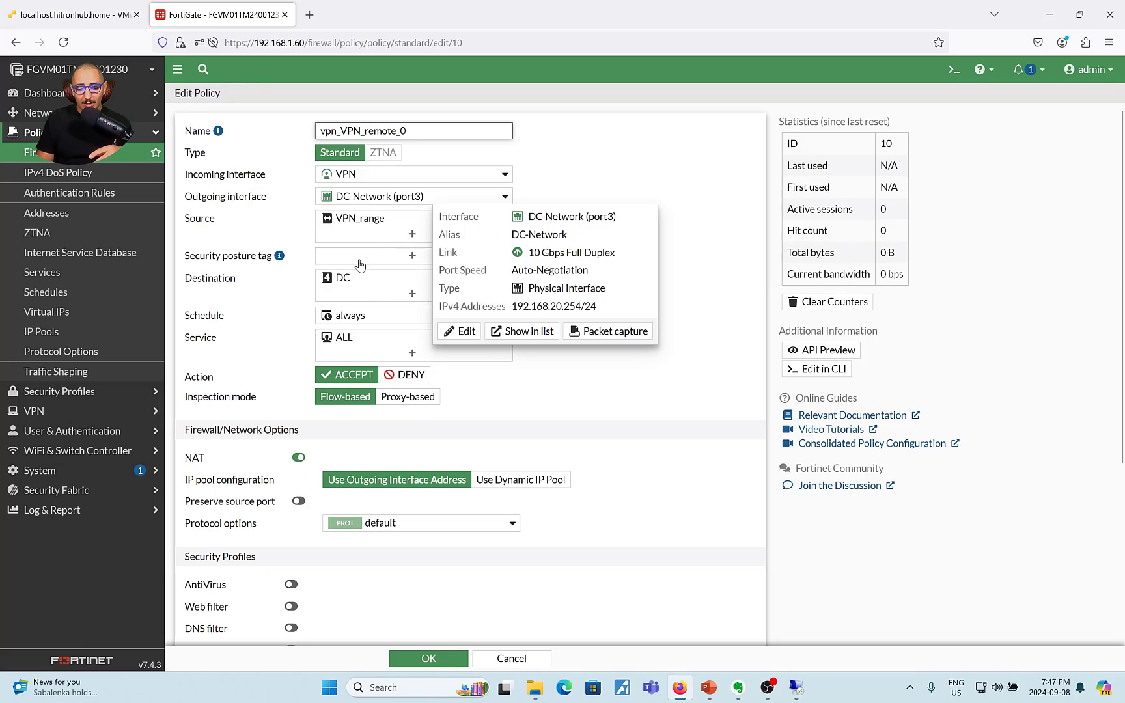
{"action": "mouse_move", "coordinate": [339, 279]}
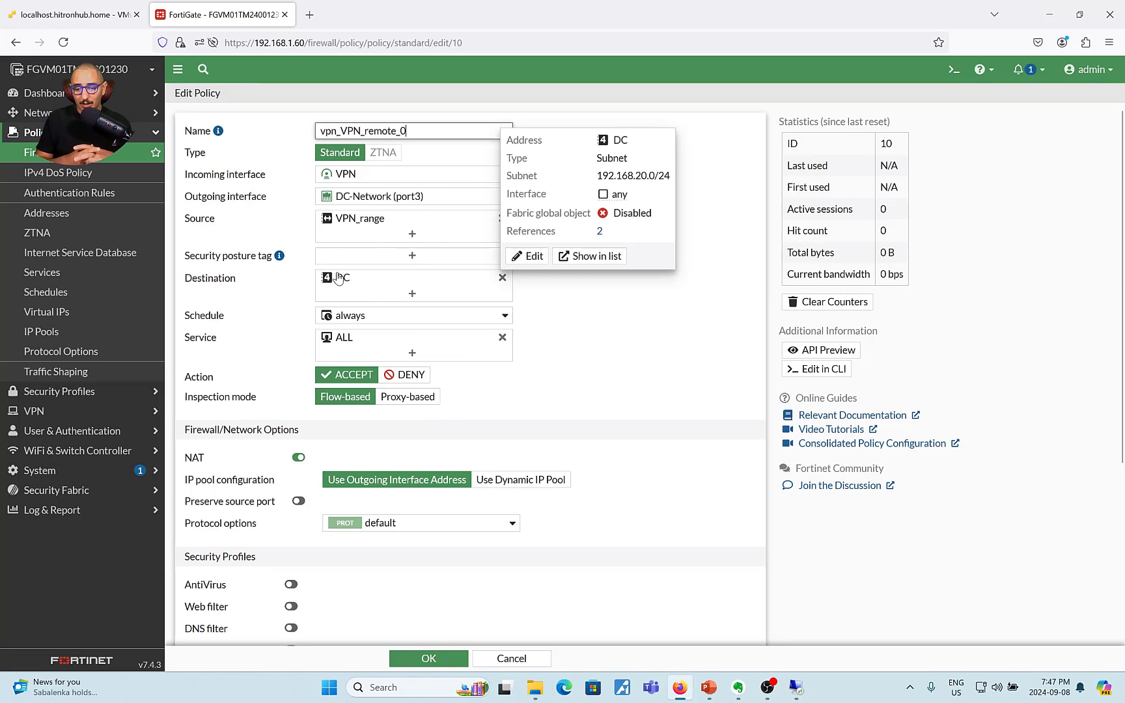
{"action": "left_click", "coordinate": [602, 333]}
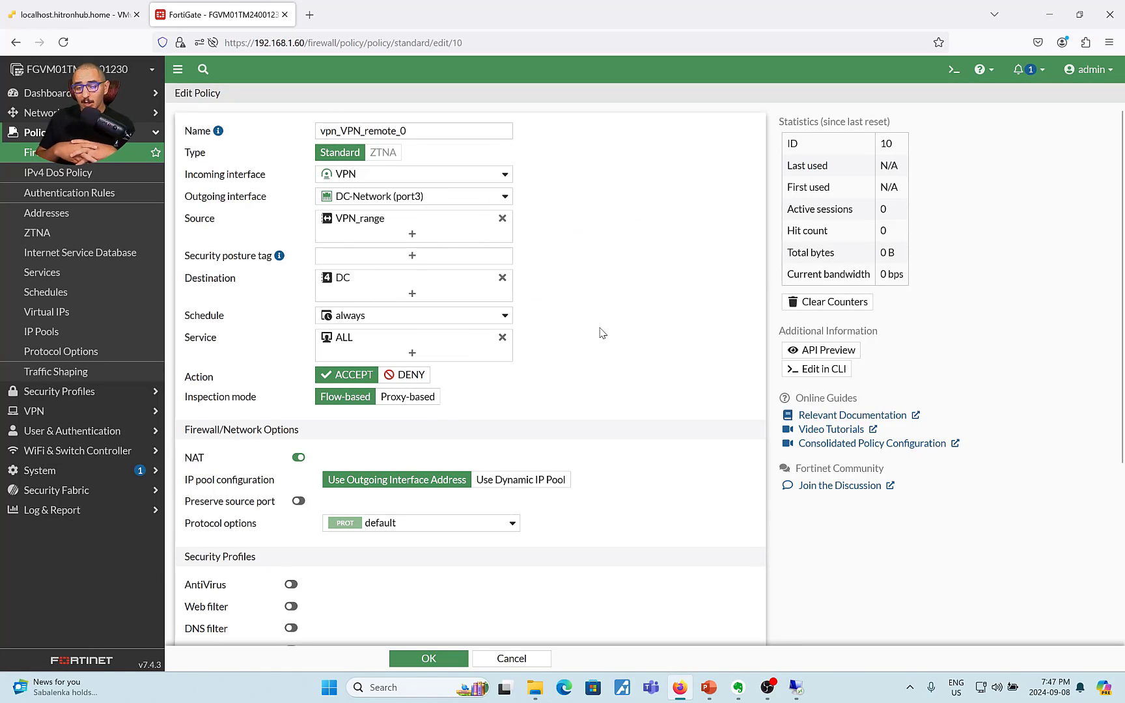